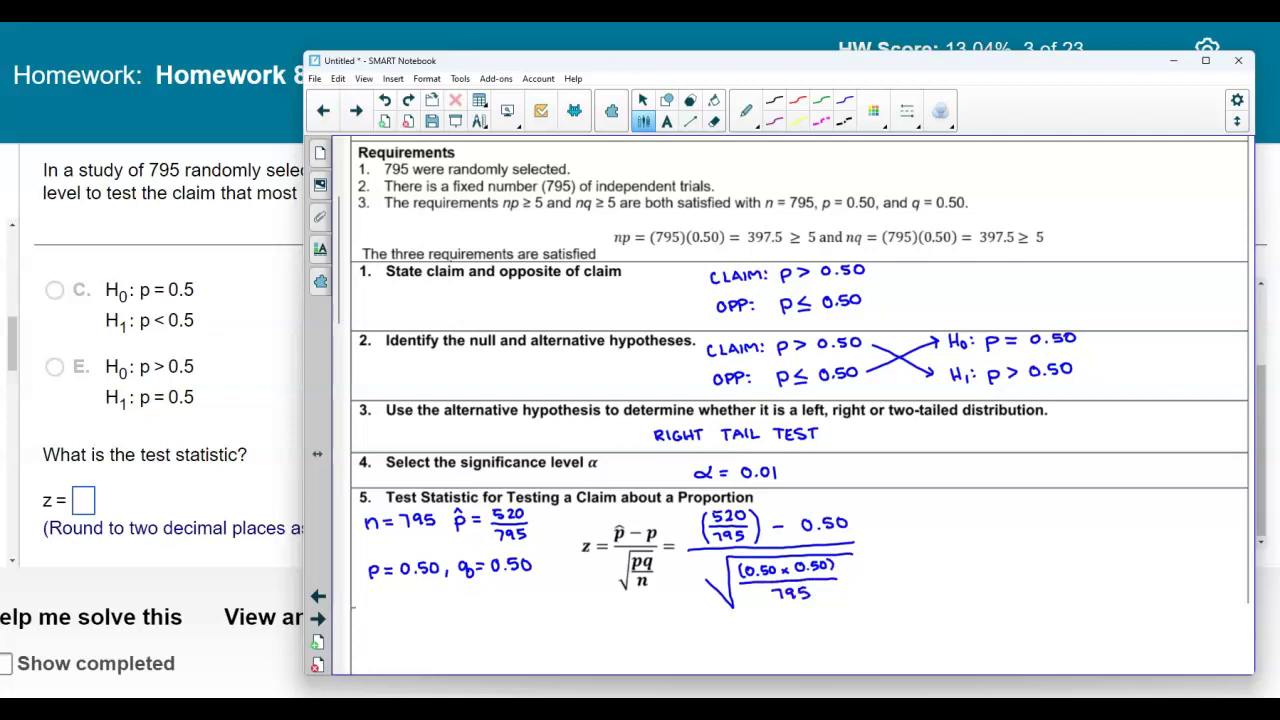
Add a second wavy stroke after the substituted z formula to form an ≈ sign
drag(872, 548, 887, 545)
On the TI-84, compute the numerator (520/795) − 0.50
key(alt+Tab)
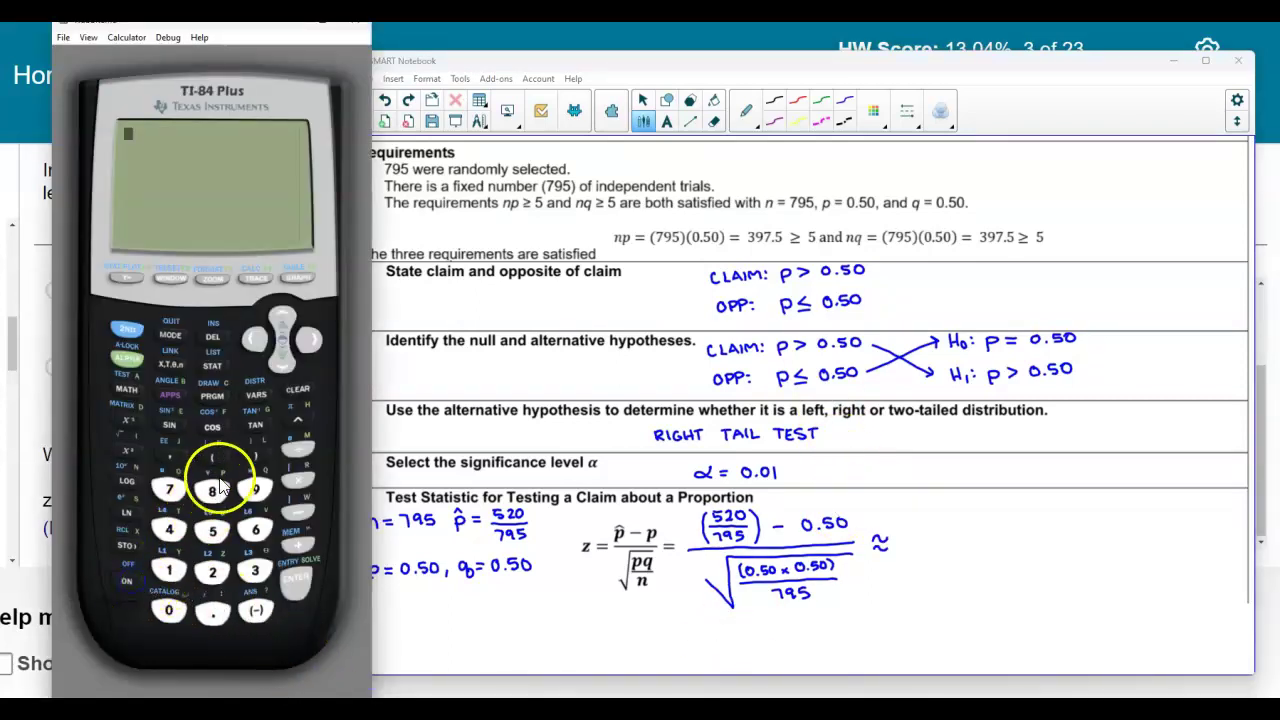
click(212, 530)
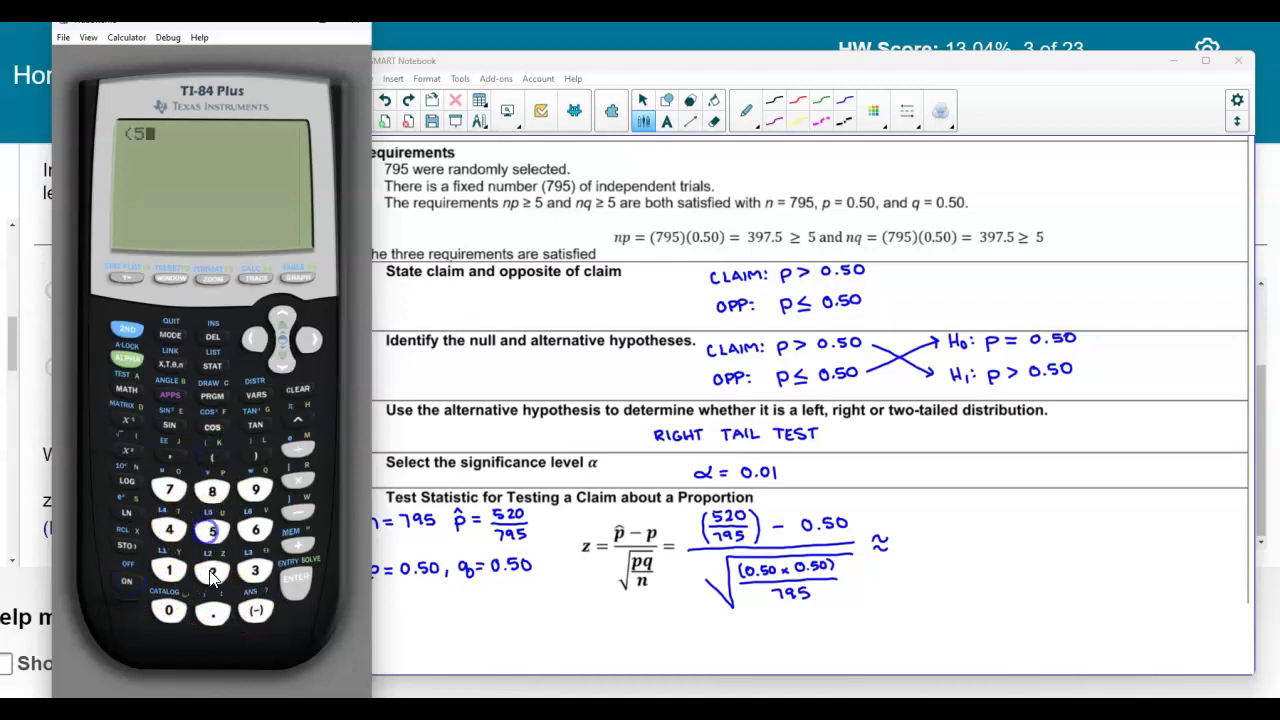
click(212, 571)
click(169, 610)
click(287, 447)
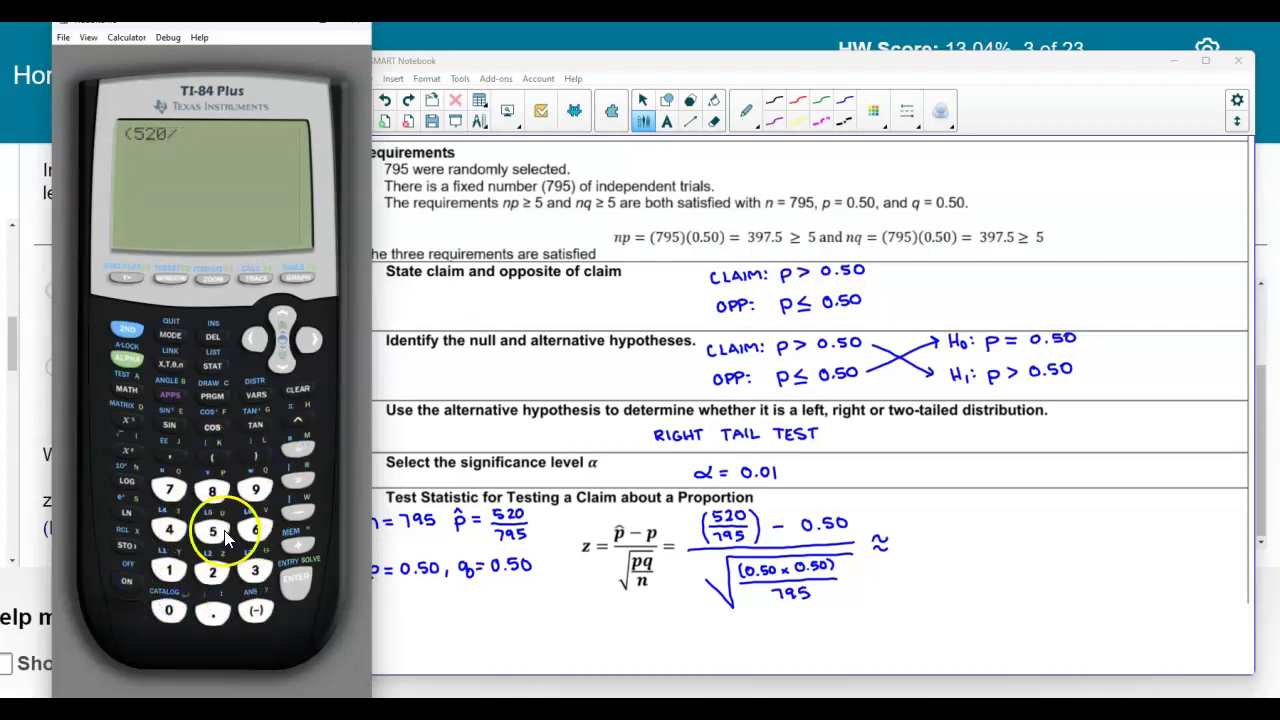
click(169, 490)
click(252, 490)
click(212, 530)
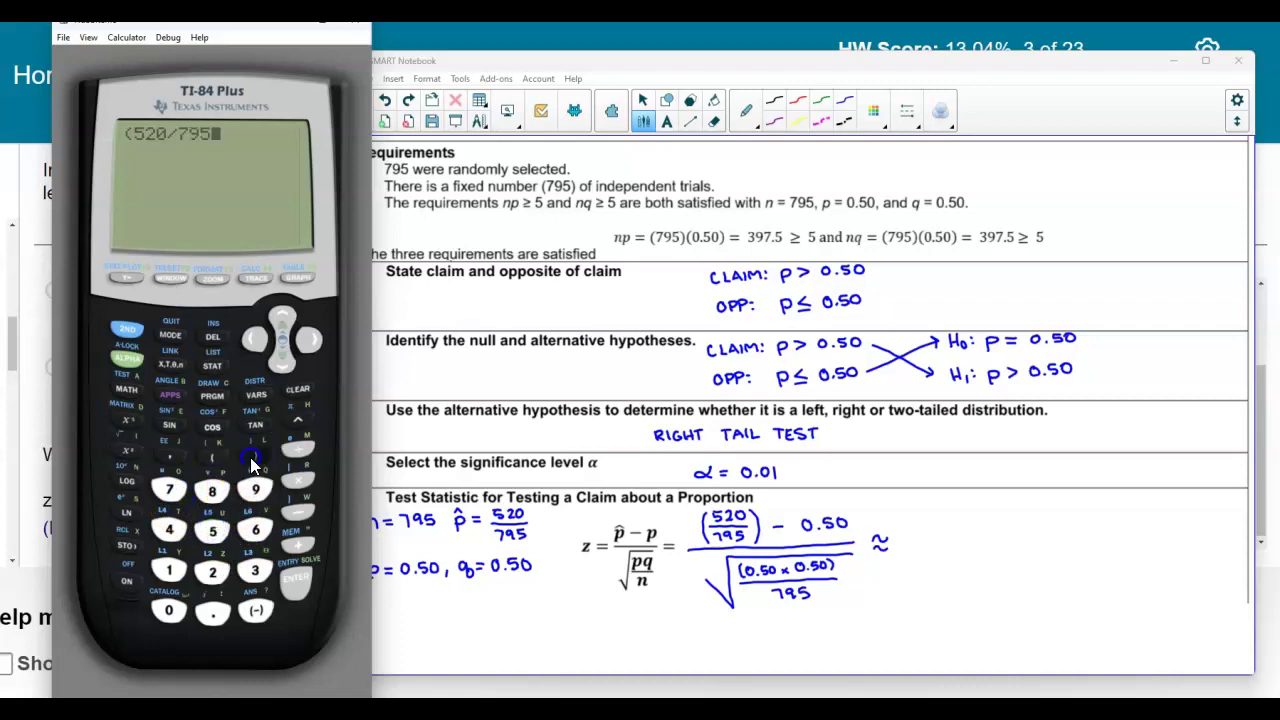
click(256, 456)
click(290, 502)
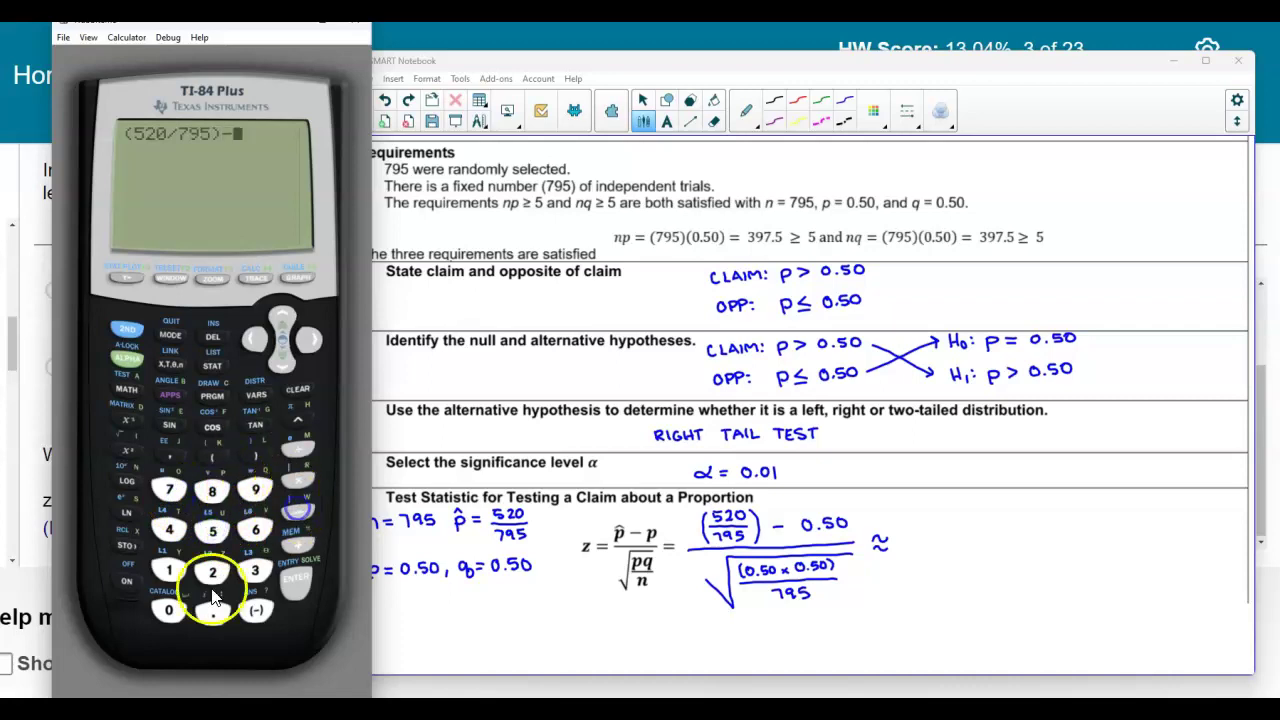
click(169, 610)
click(211, 611)
click(212, 530)
click(169, 610)
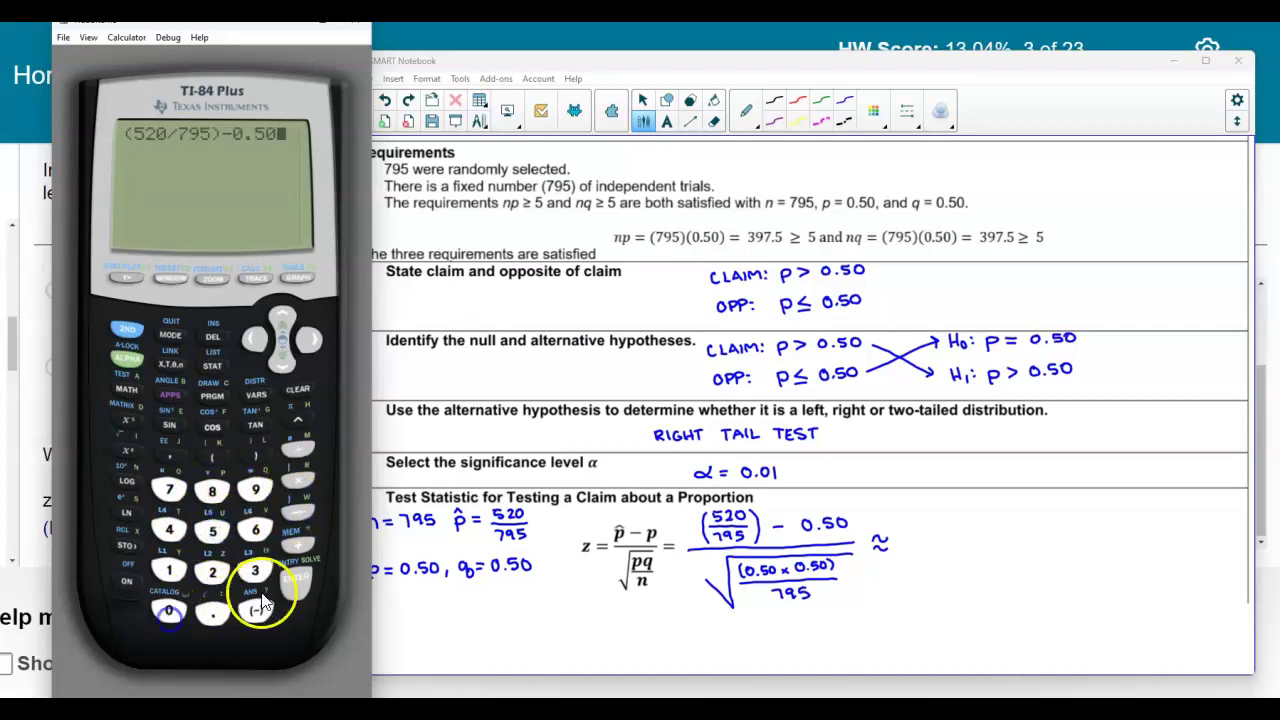
click(293, 580)
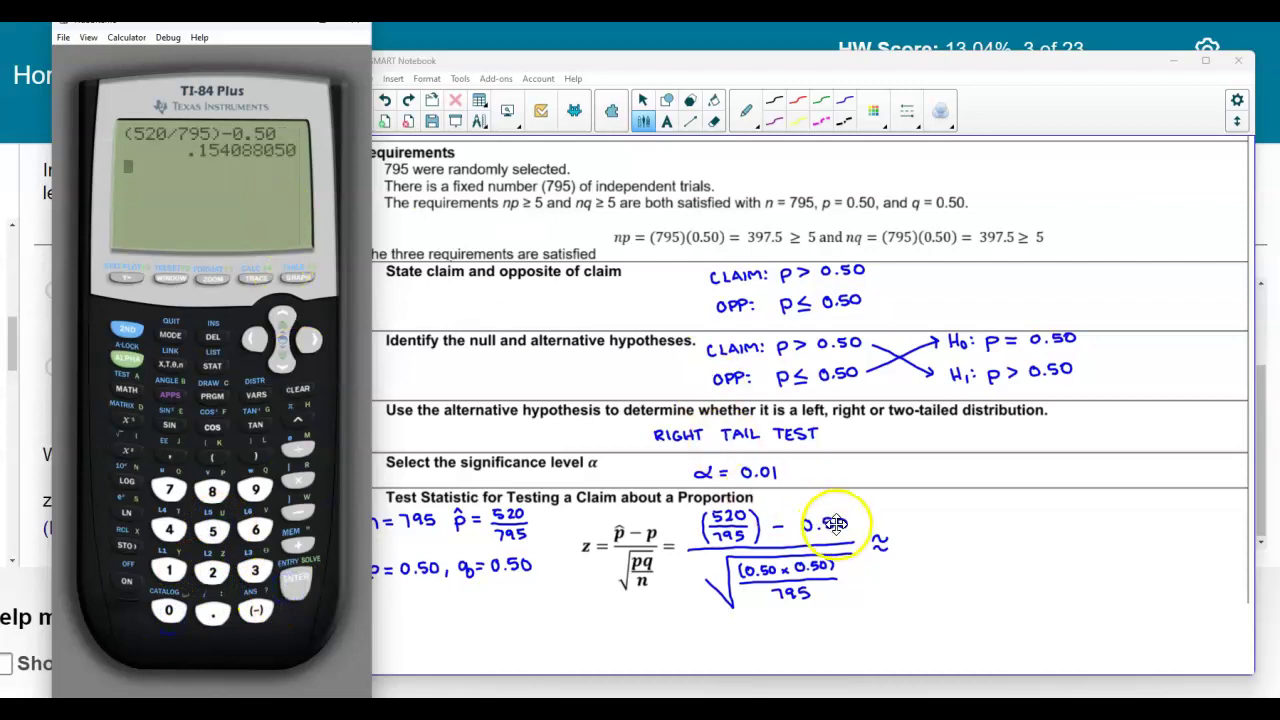
Divide Ans by √((0.50·0.50)/795) for z = 8.689254551, then start an area screen capture
click(302, 446)
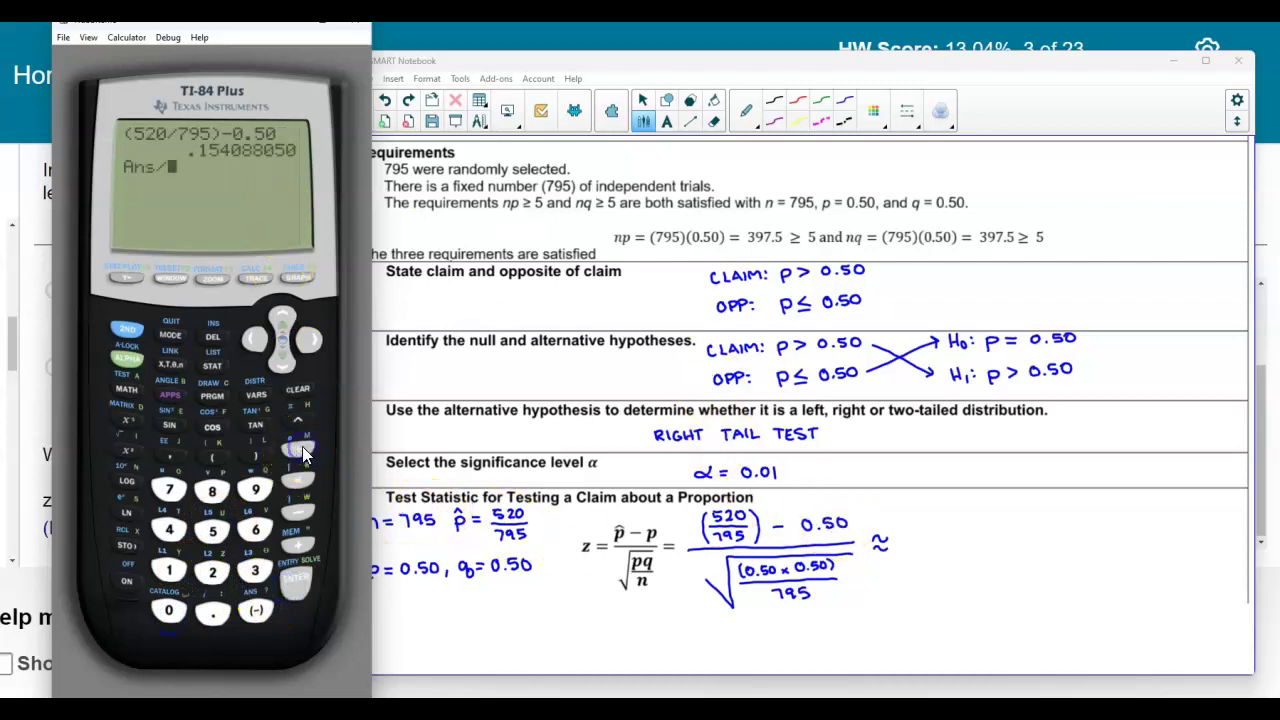
click(127, 329)
click(133, 447)
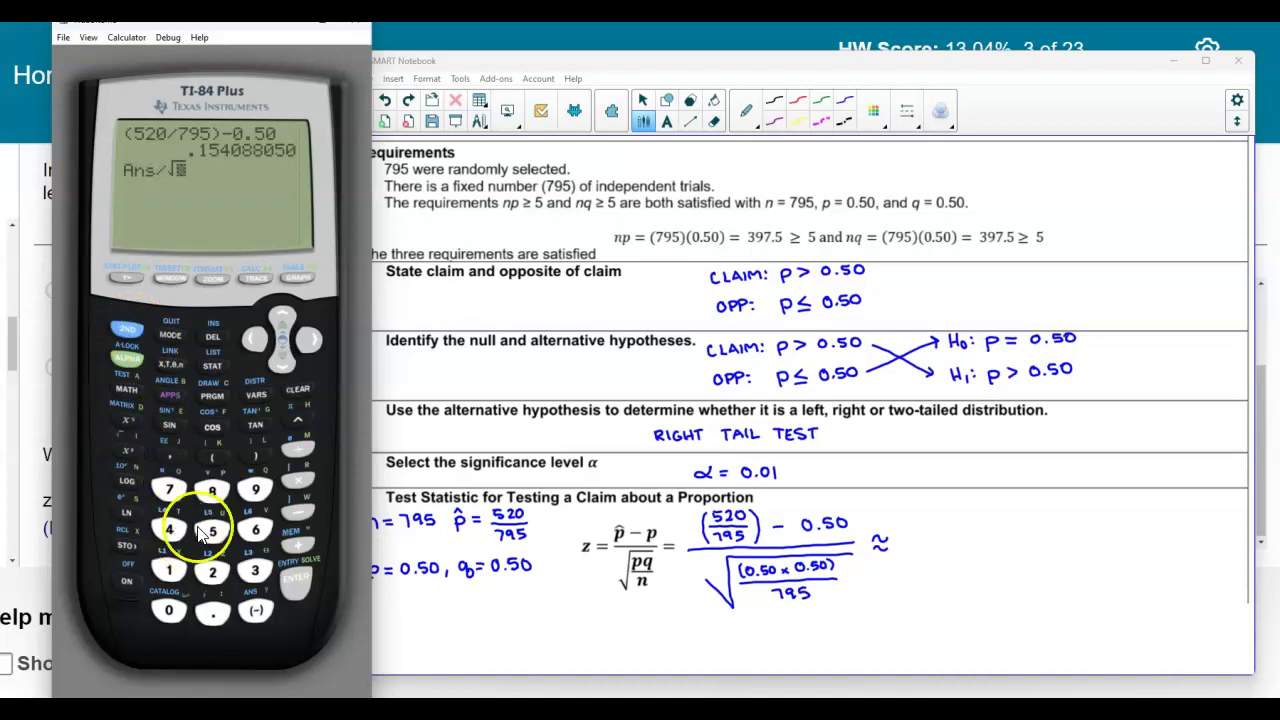
click(222, 455)
click(169, 610)
click(212, 612)
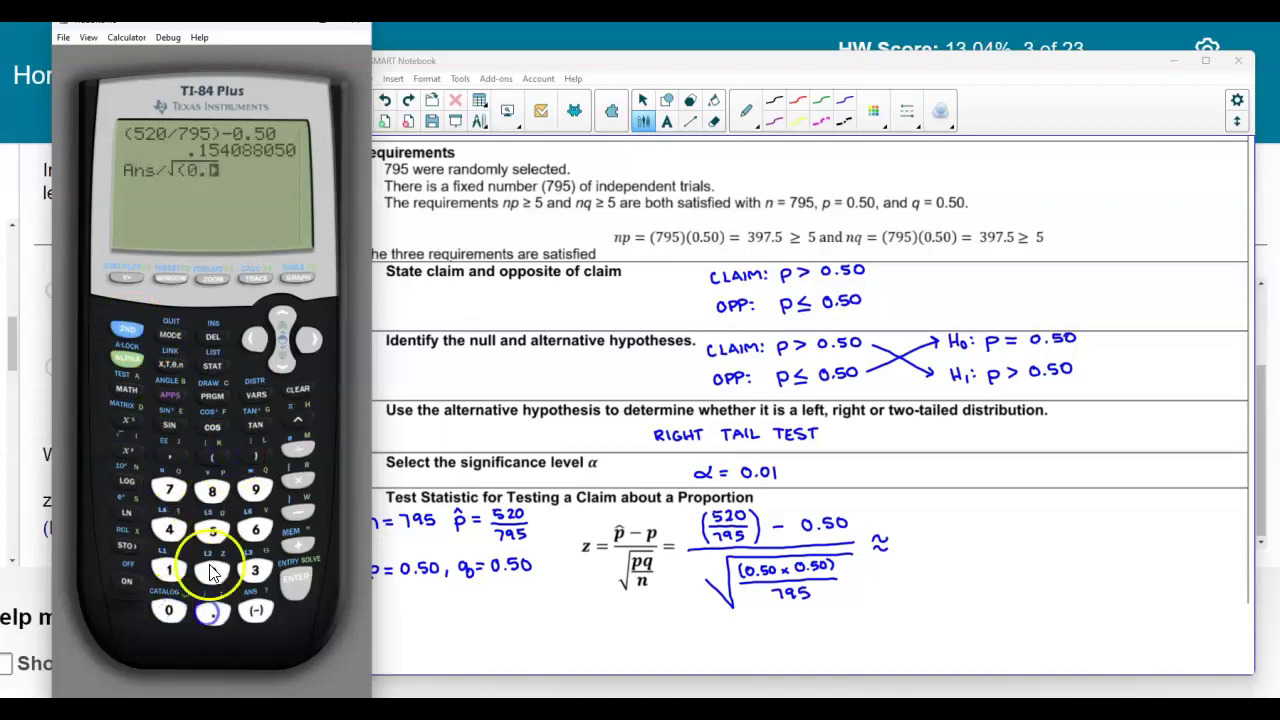
click(212, 530)
click(169, 610)
click(297, 467)
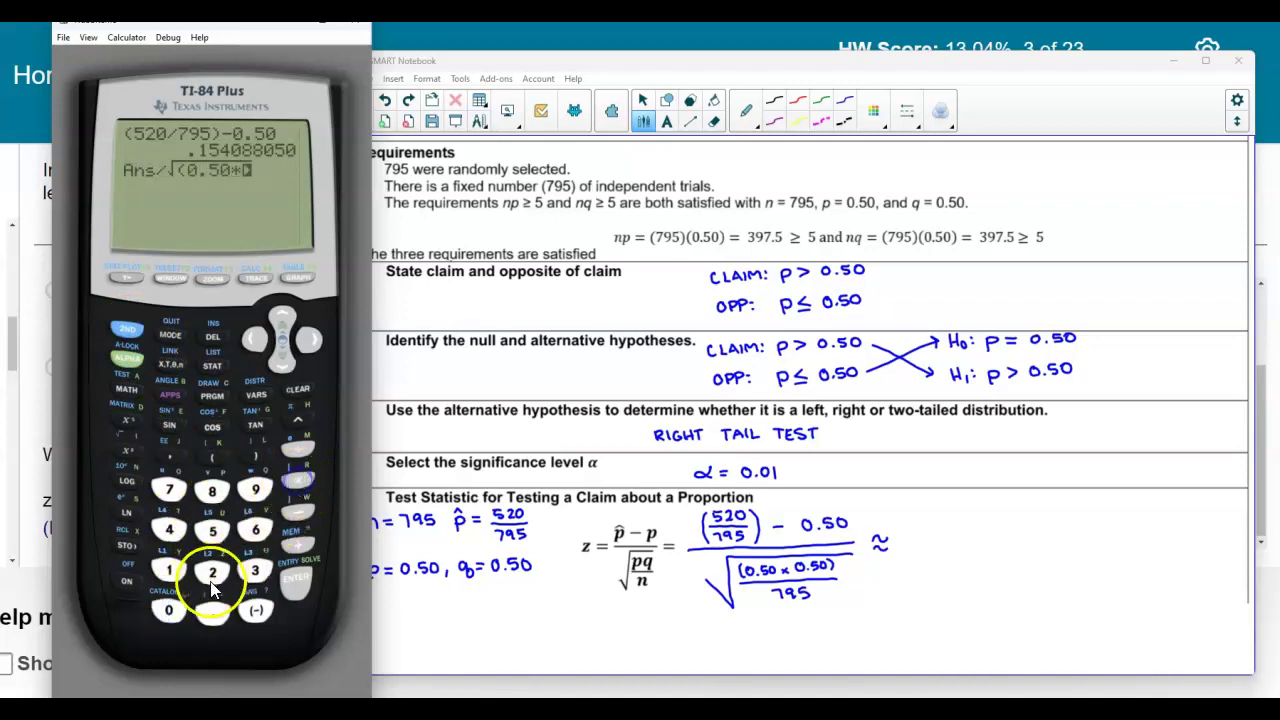
click(169, 610)
click(212, 612)
click(212, 530)
click(172, 606)
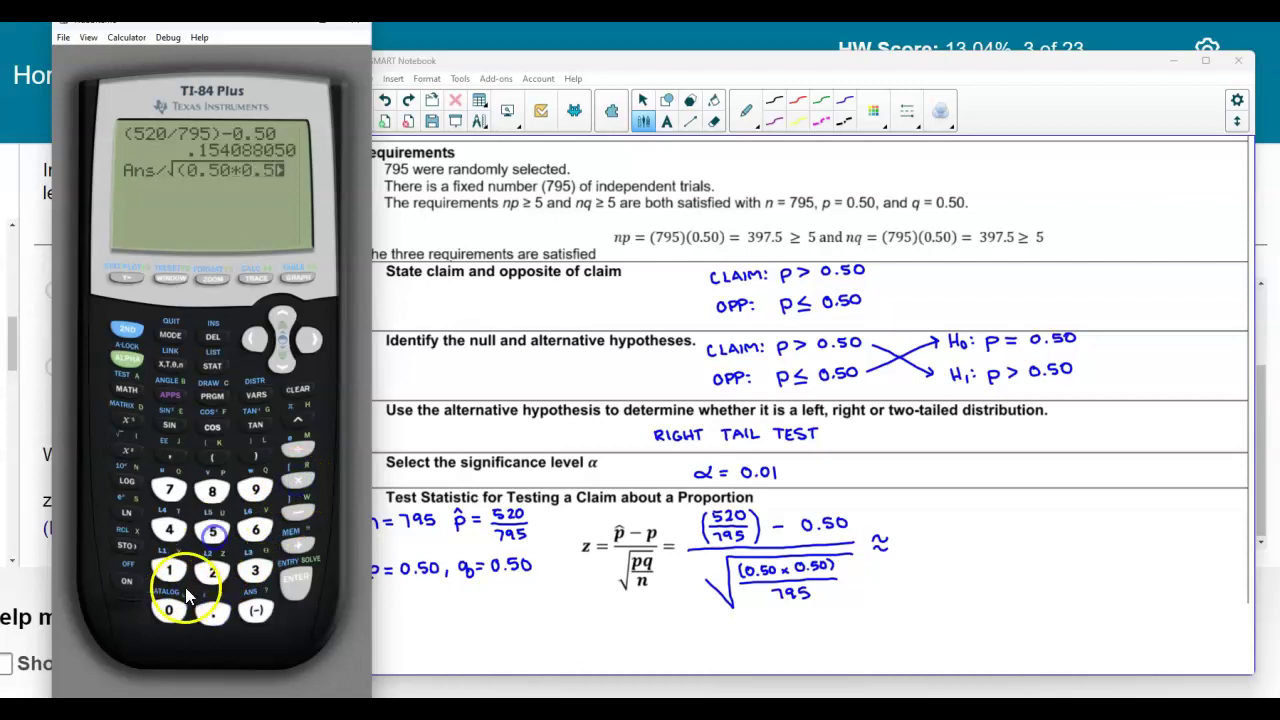
click(255, 458)
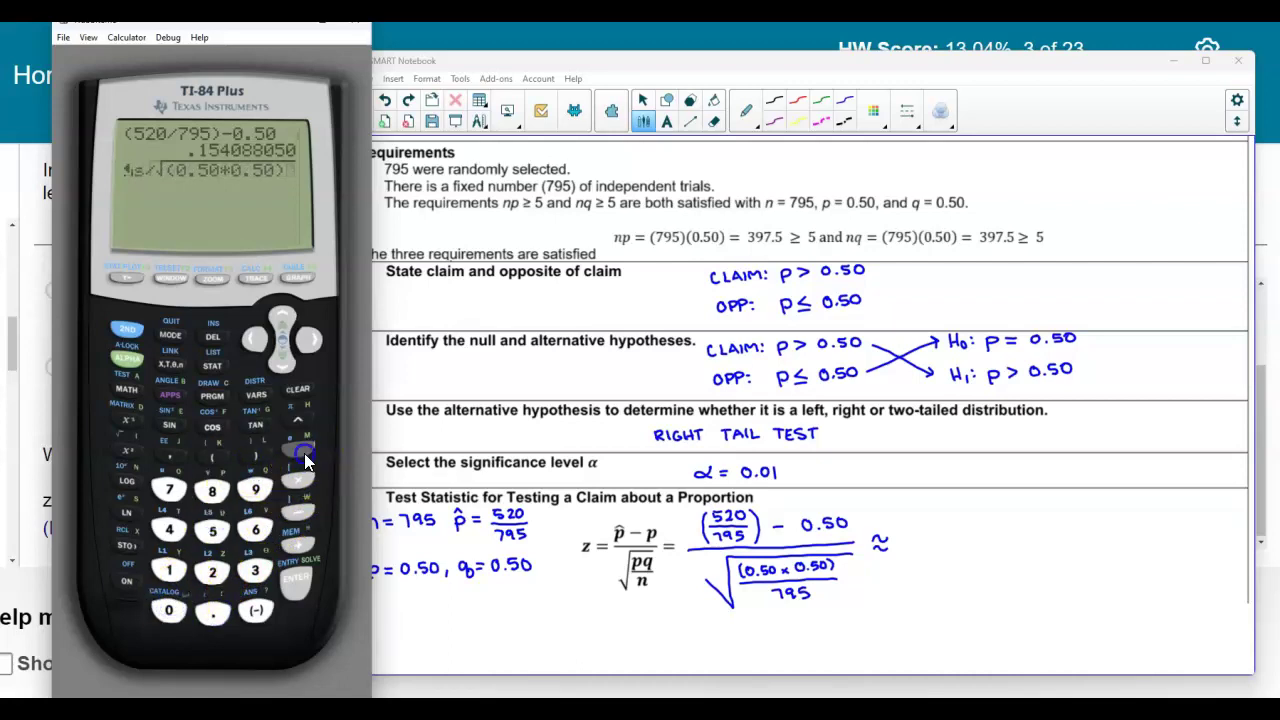
click(300, 450)
click(172, 490)
click(255, 490)
click(212, 530)
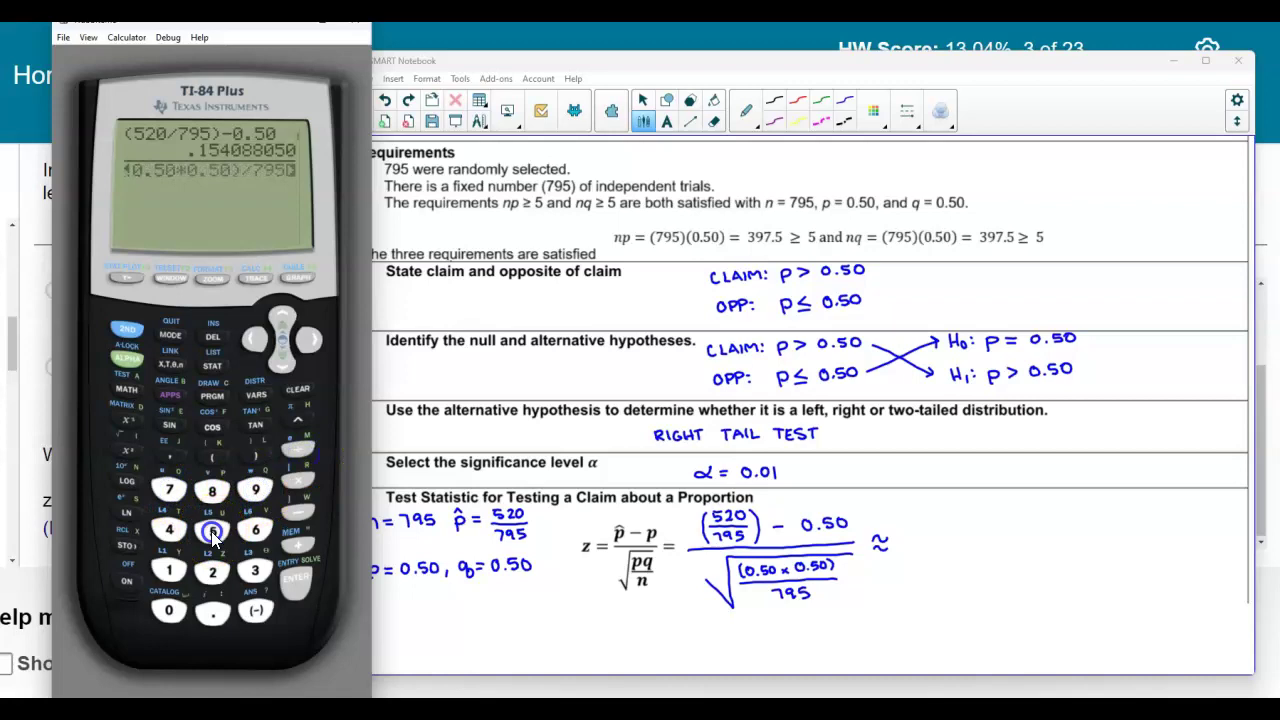
click(300, 423)
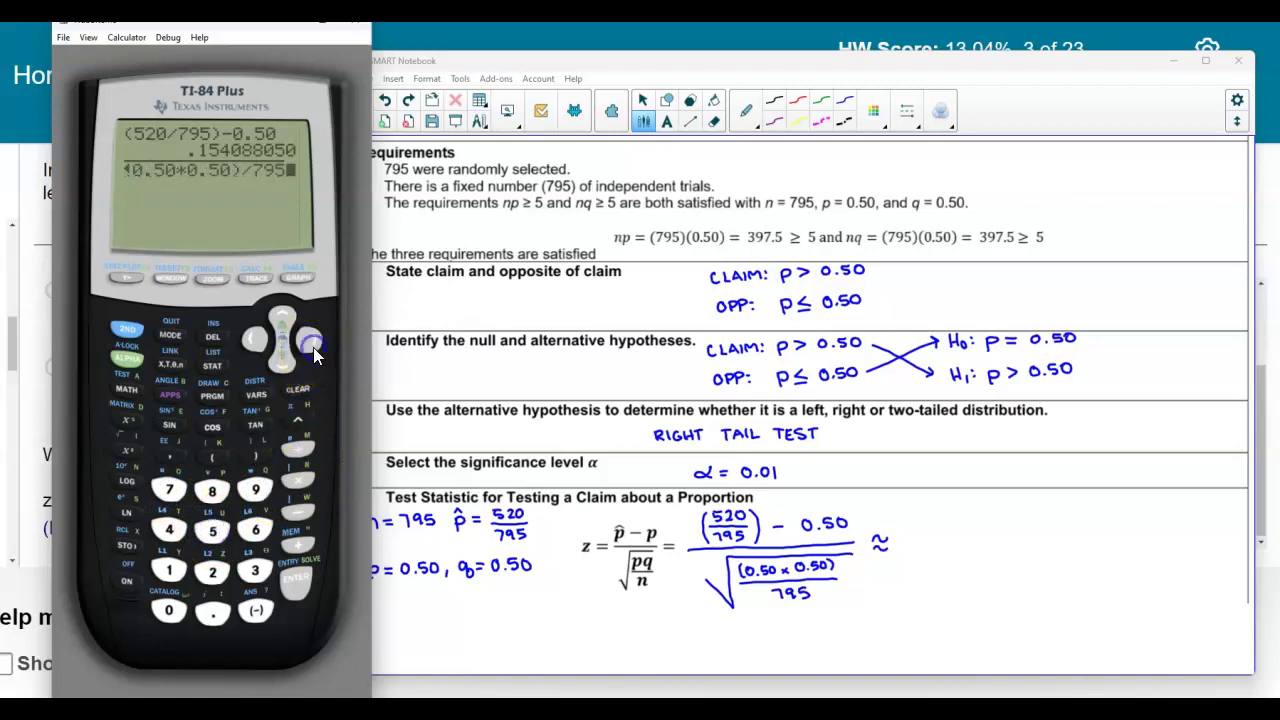
click(298, 598)
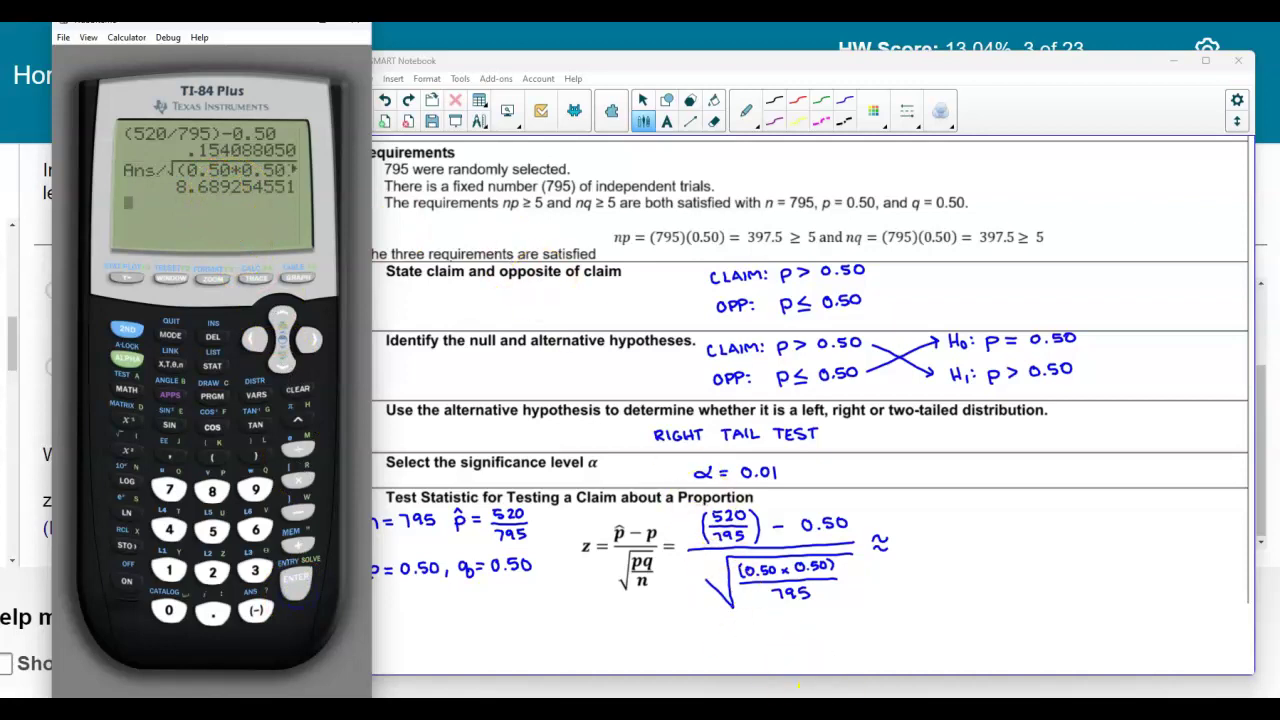
click(800, 705)
click(575, 356)
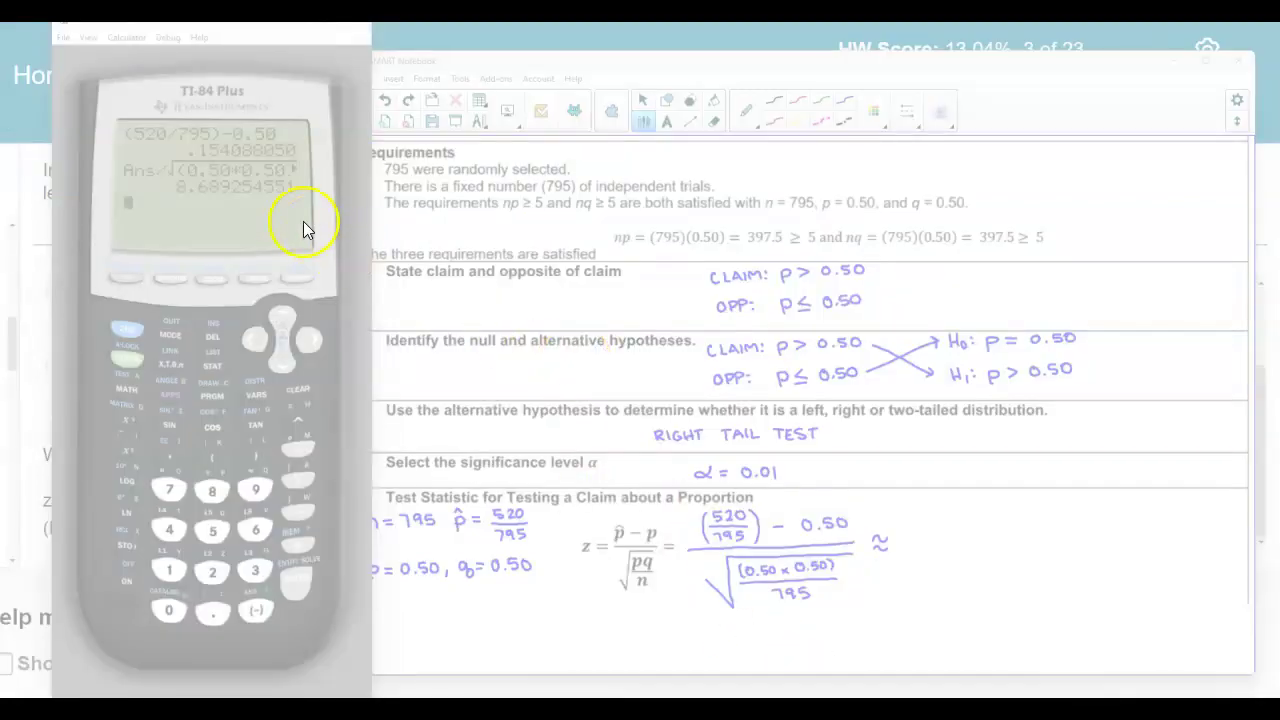
Place the captured 8.689254551 result beside step 5 and handwrite 8.69 after the ≈
drag(282, 206, 298, 199)
click(560, 360)
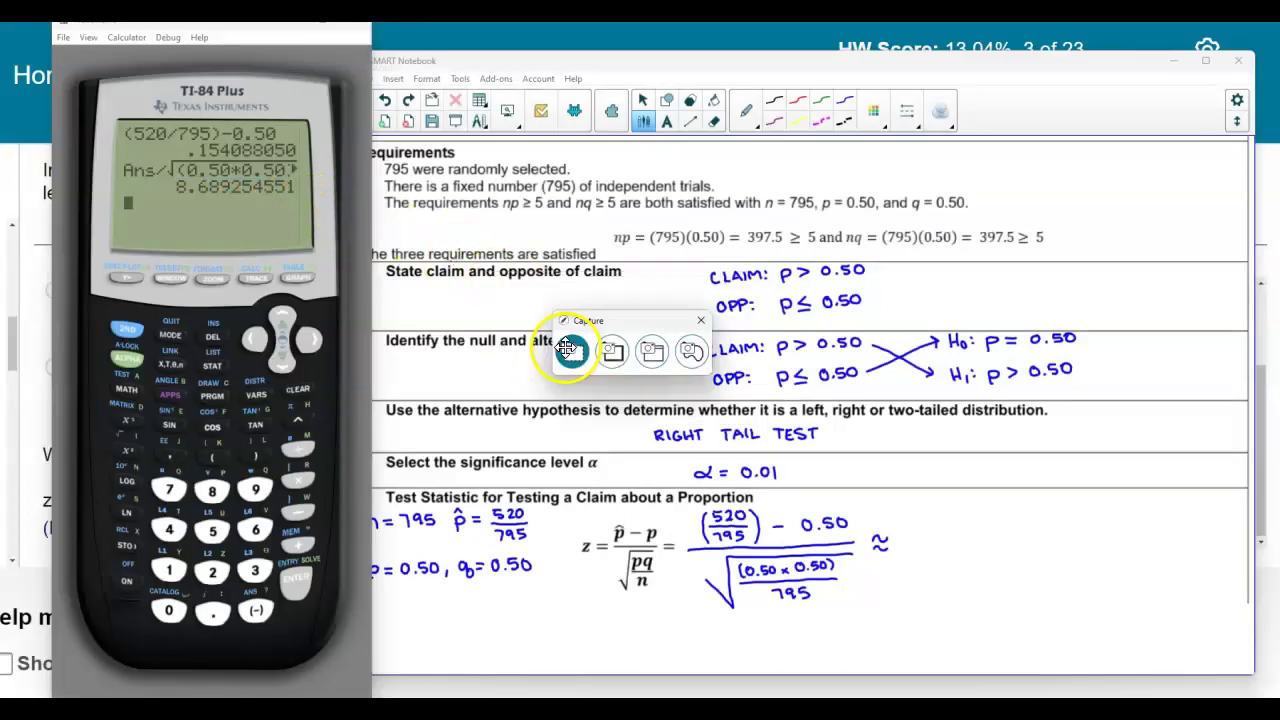
click(500, 197)
drag(500, 197, 1137, 514)
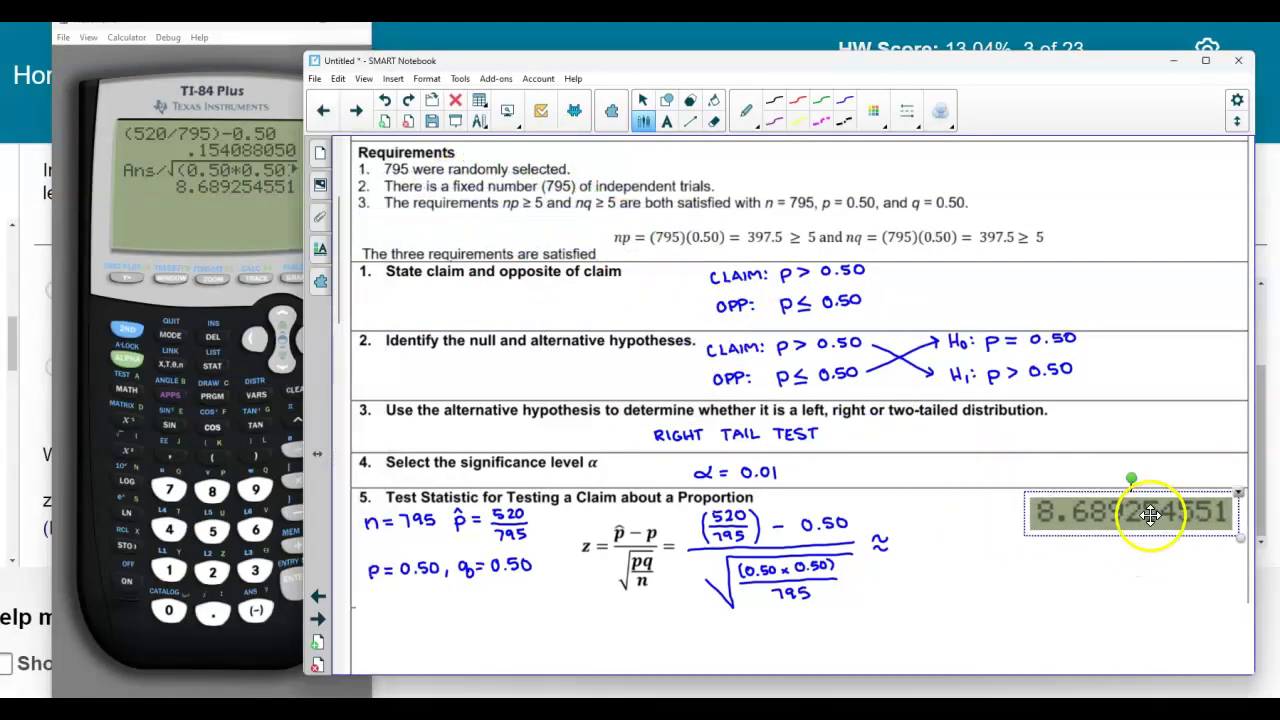
click(1095, 575)
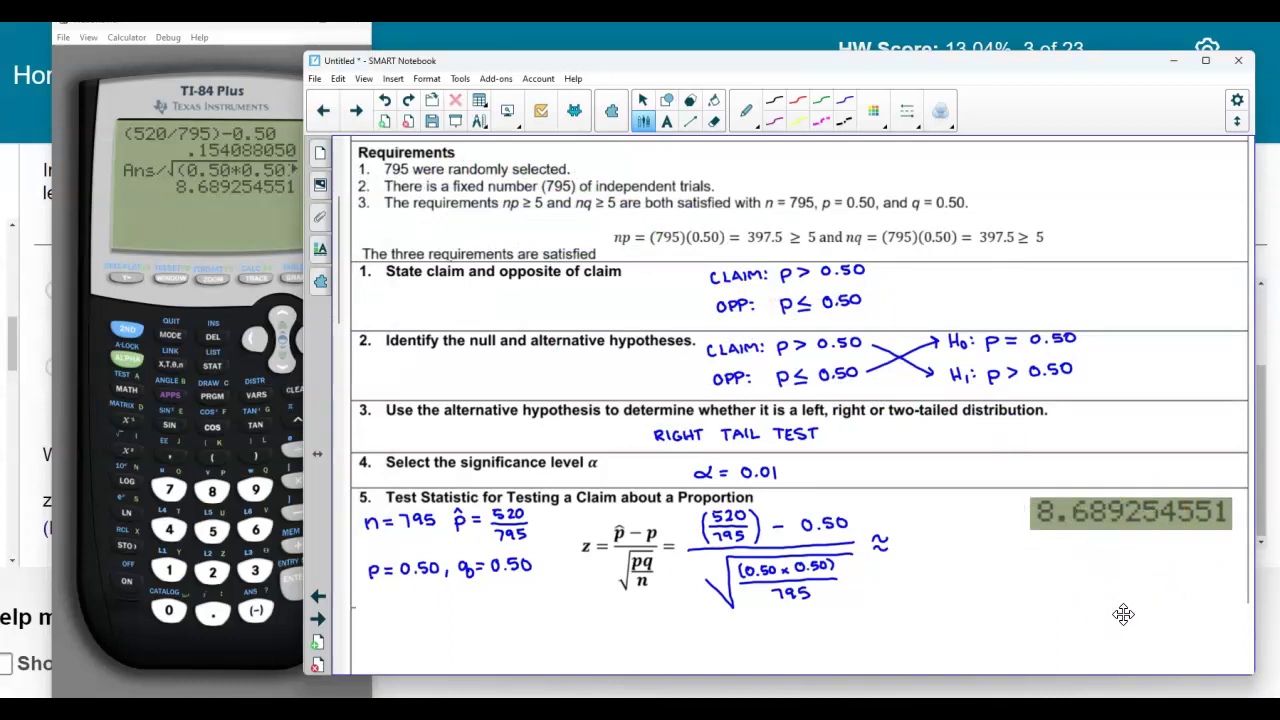
drag(915, 534, 912, 536)
key(alt+Tab)
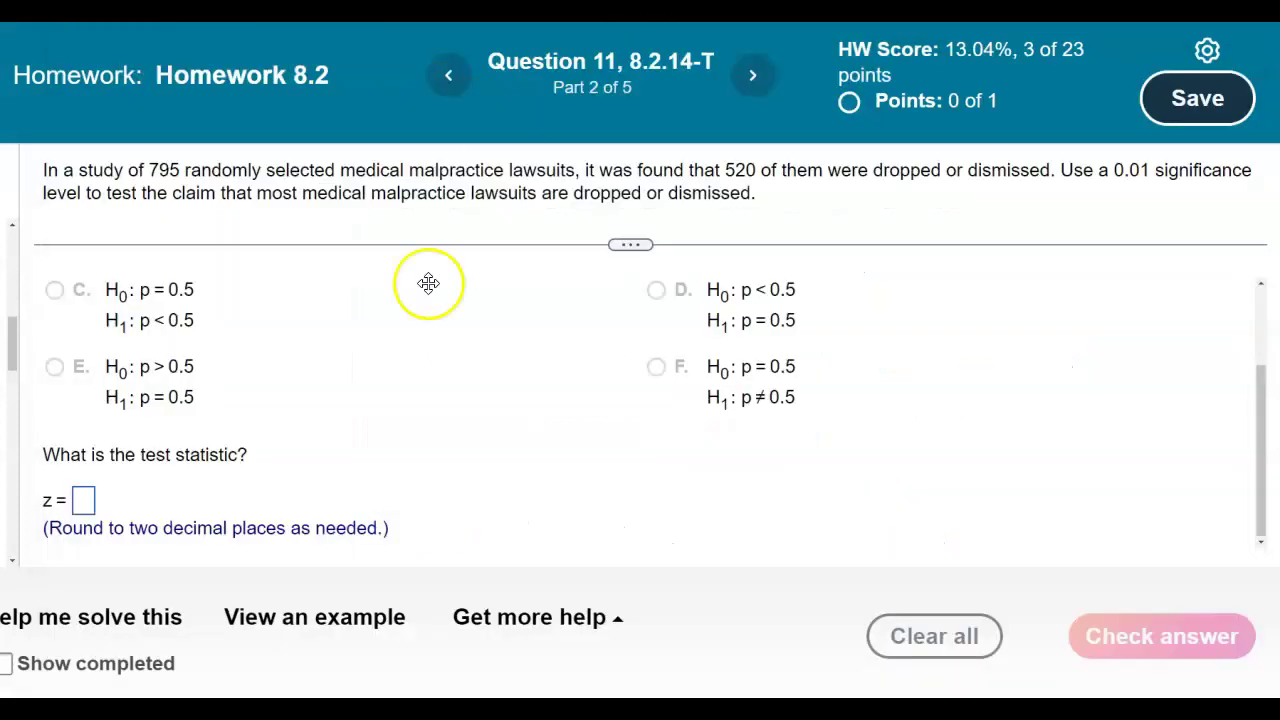
Answer the test statistic as z = 8.69, confirm it, and return to the notebook
click(80, 505)
text(869)
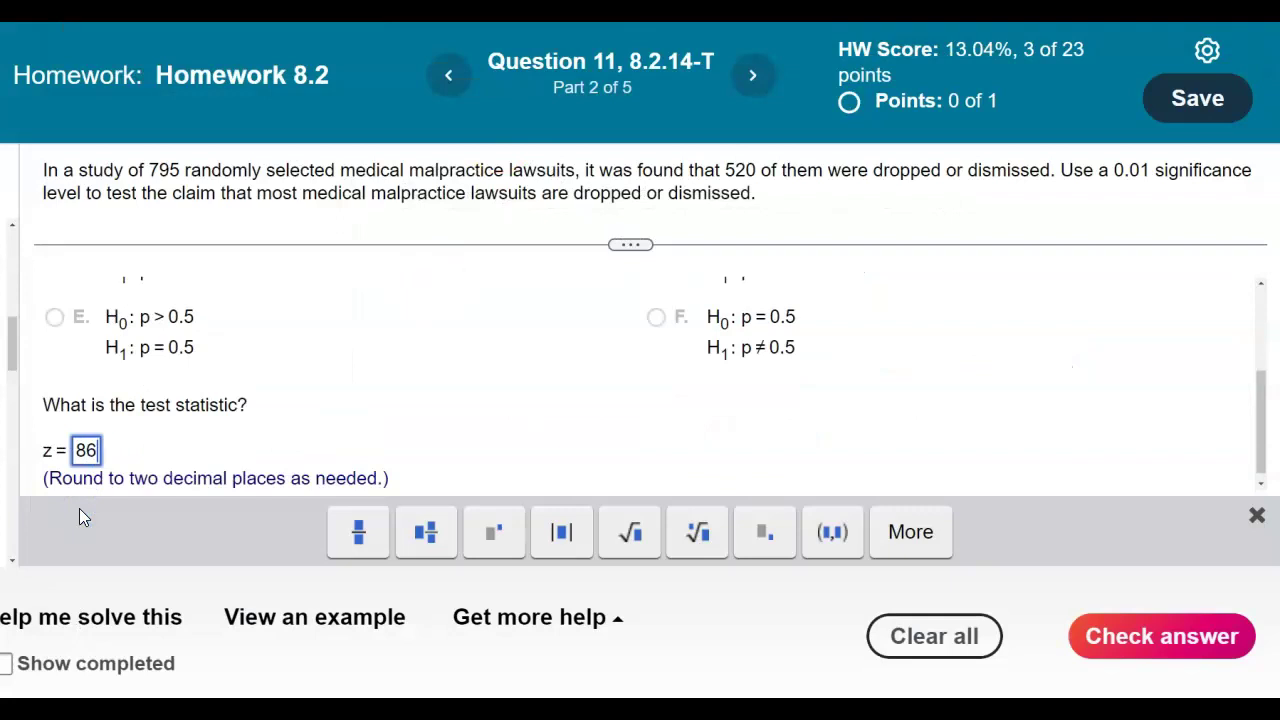
key(BackSpace)
key(BackSpace)
text(.69)
key(Return)
click(608, 415)
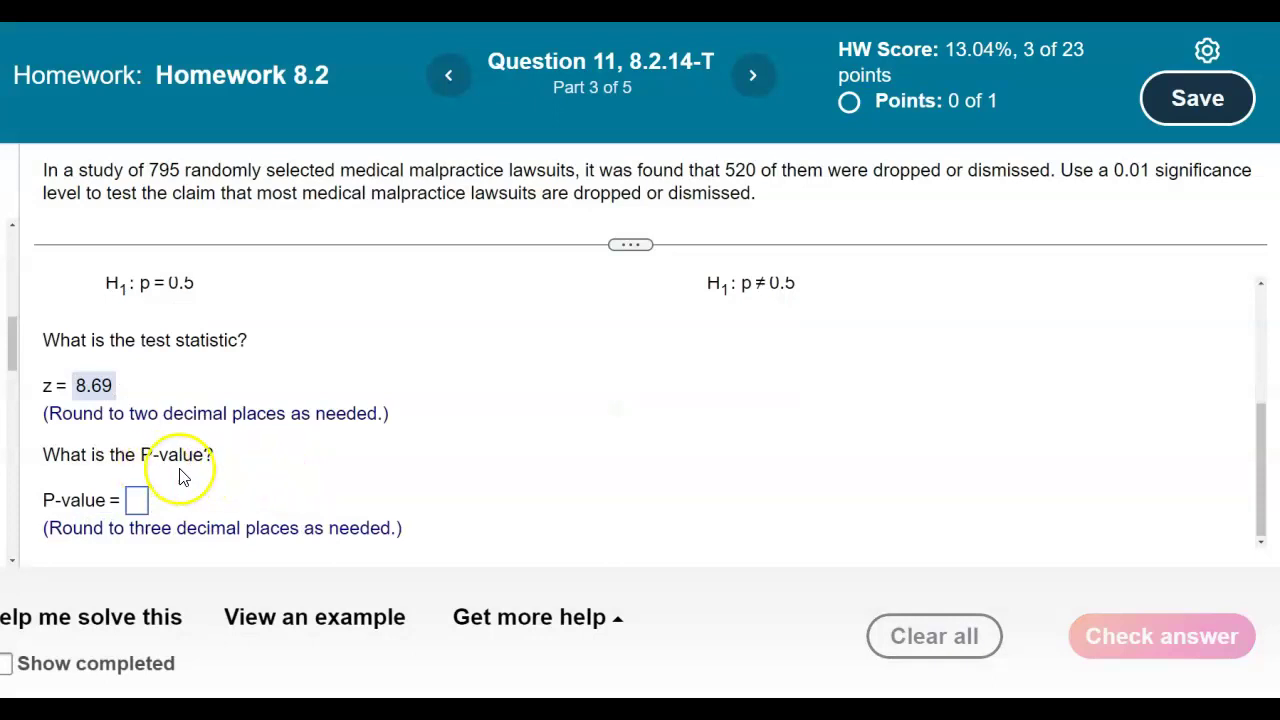
click(739, 712)
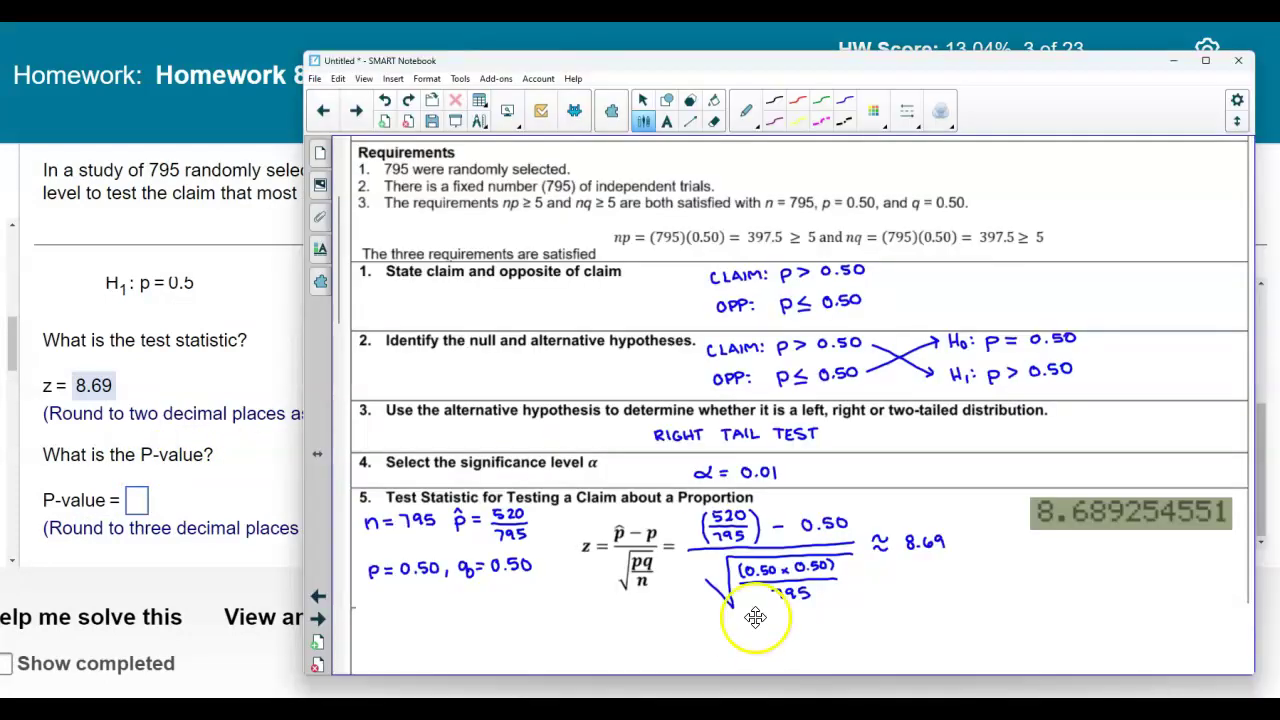
Sketch step 6's bell curve marking 0 and z = 8.69, shade the right tail, write P(Z ≥ 8.69) =
scroll(757, 601, down, 4)
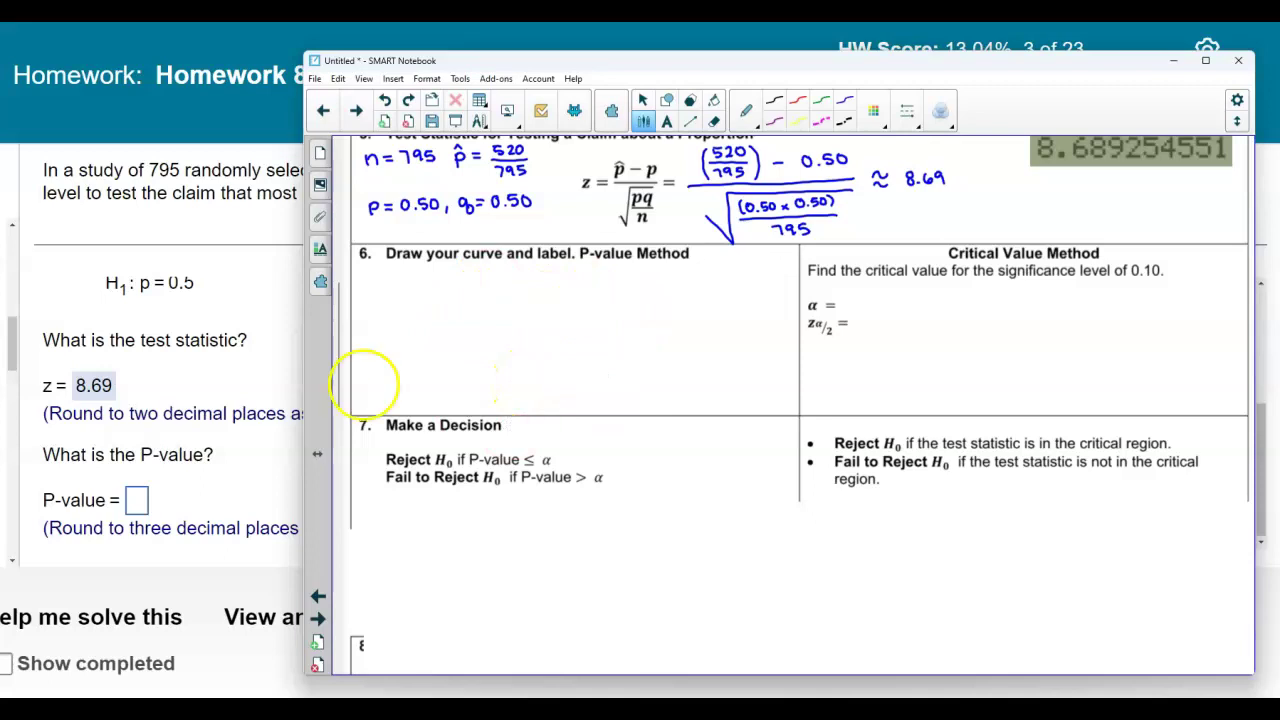
drag(549, 383, 577, 383)
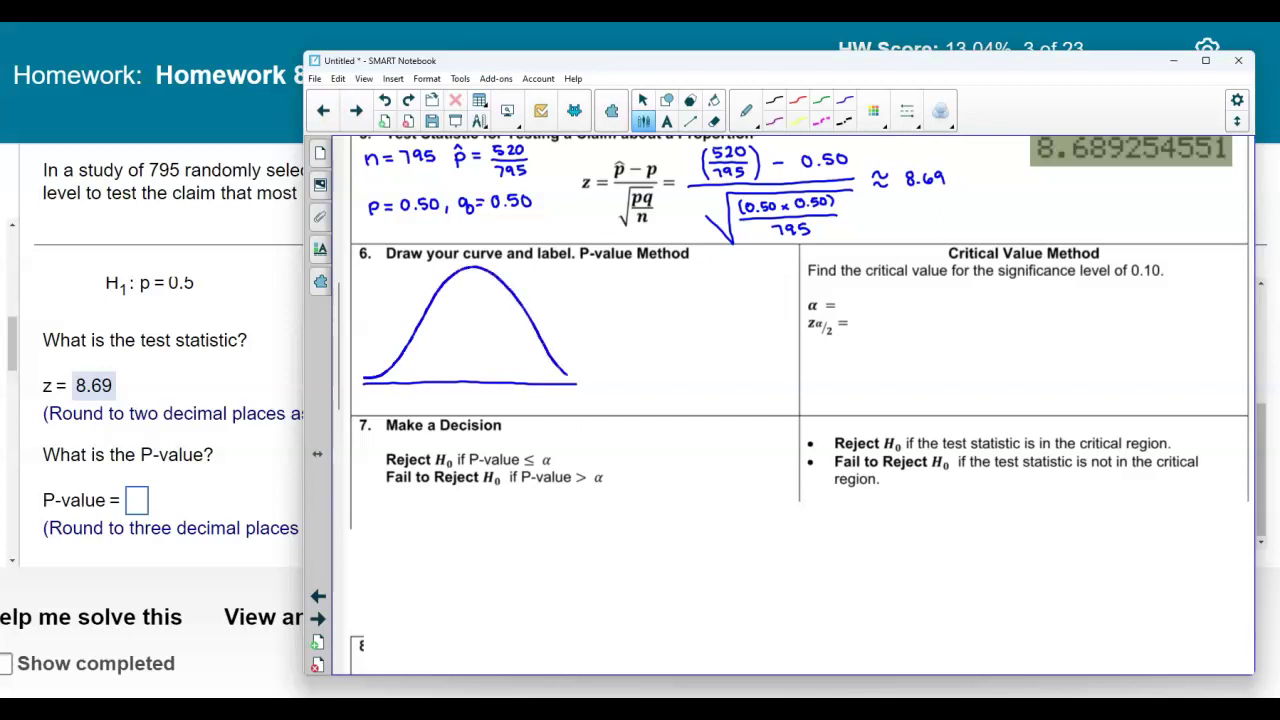
drag(566, 374, 579, 378)
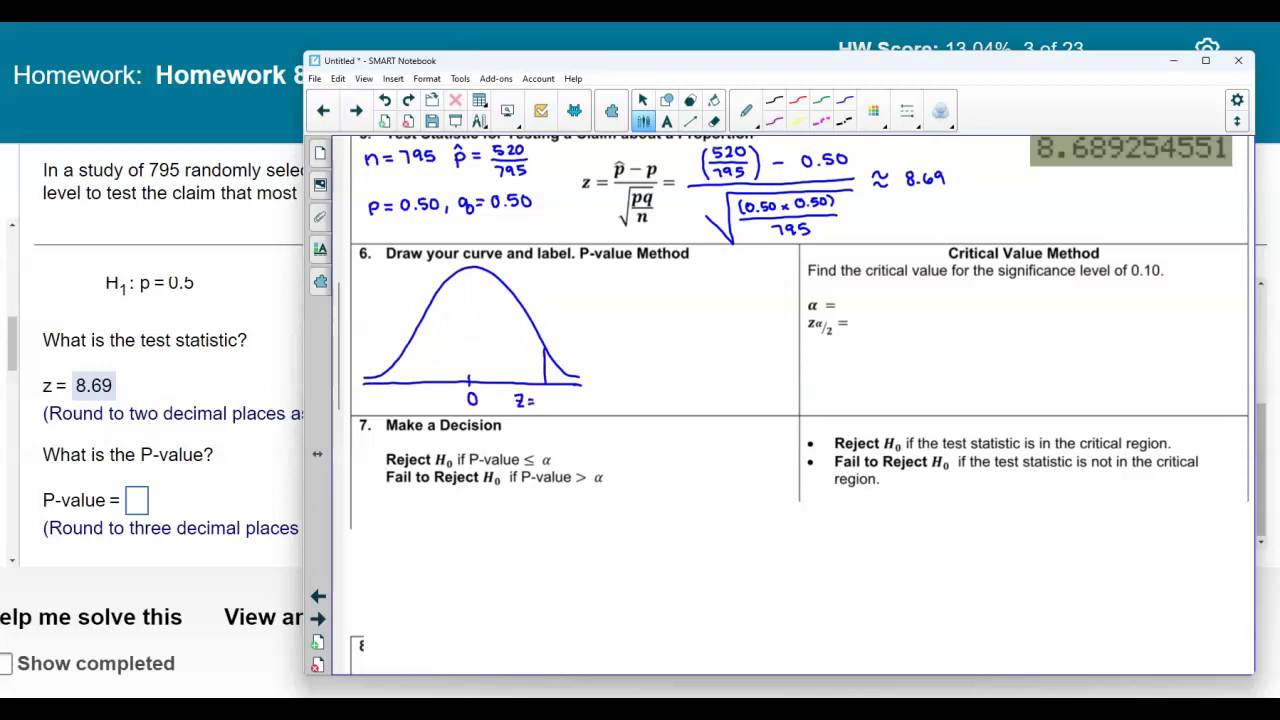
drag(540, 401, 544, 396)
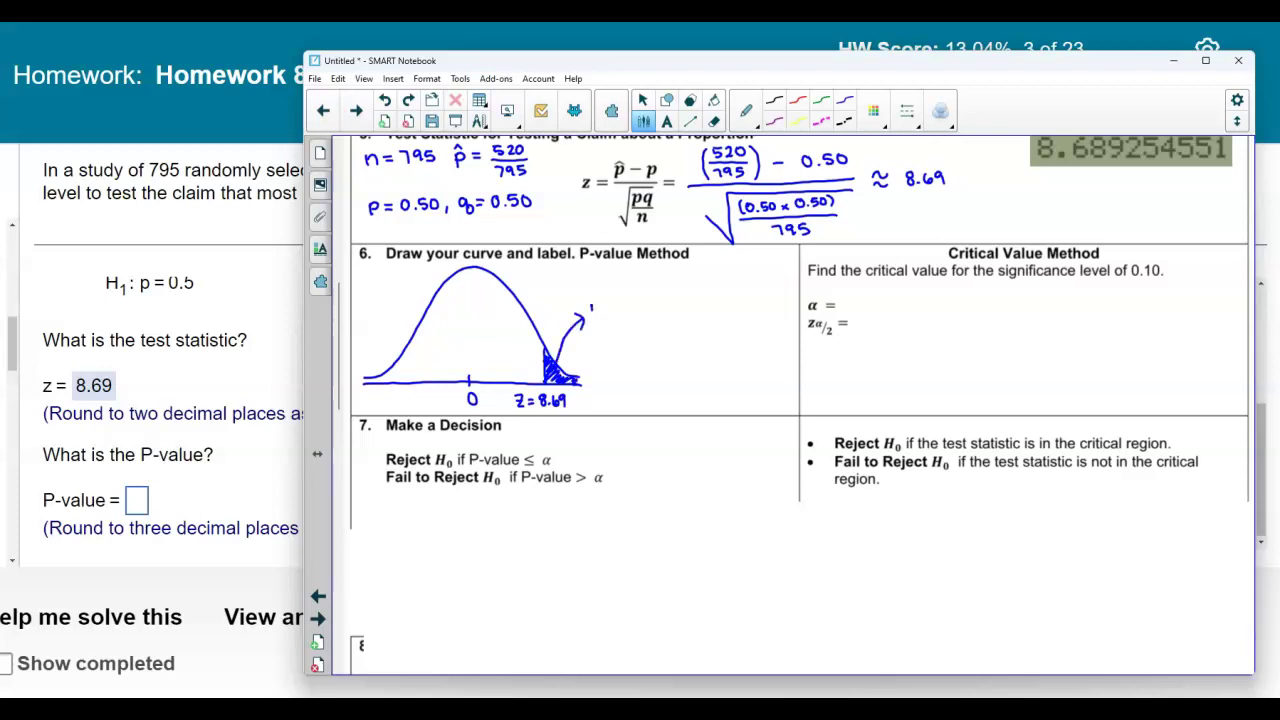
drag(593, 304, 610, 306)
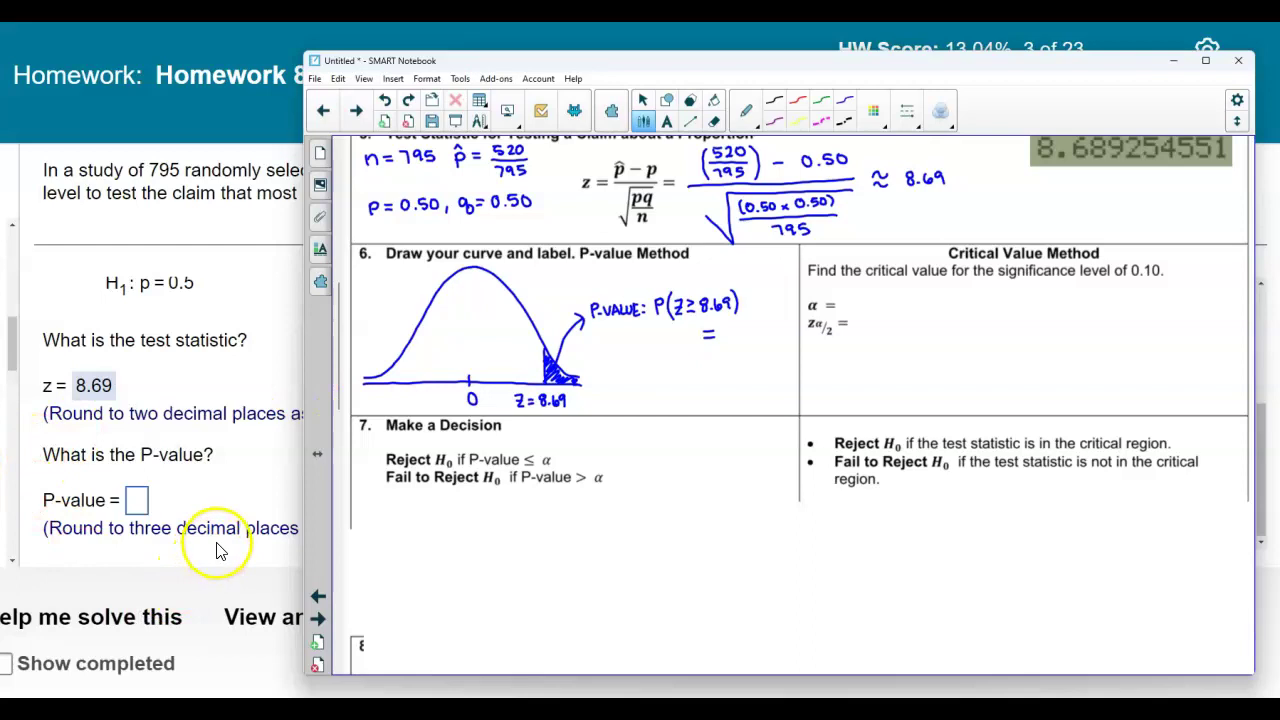
click(577, 489)
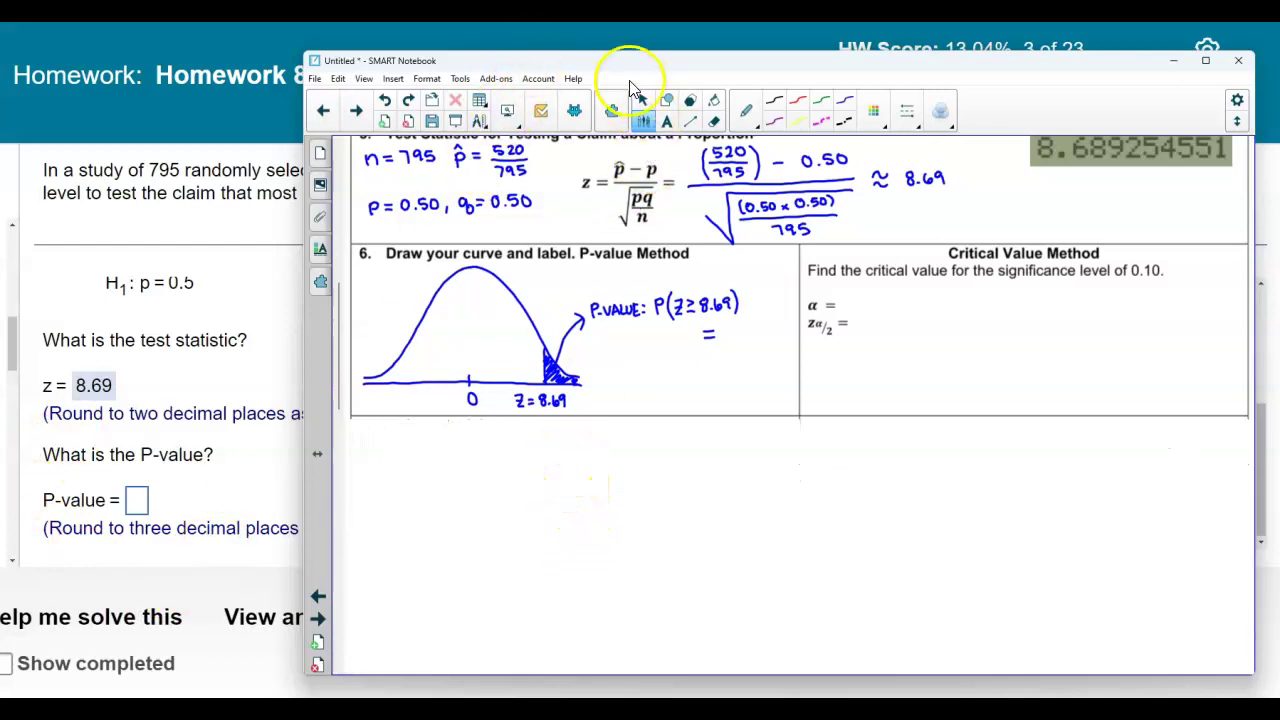
drag(451, 62, 718, 57)
Launch StatCrunch from the homework's help options, move it left, and open Stat > Calculators
click(525, 612)
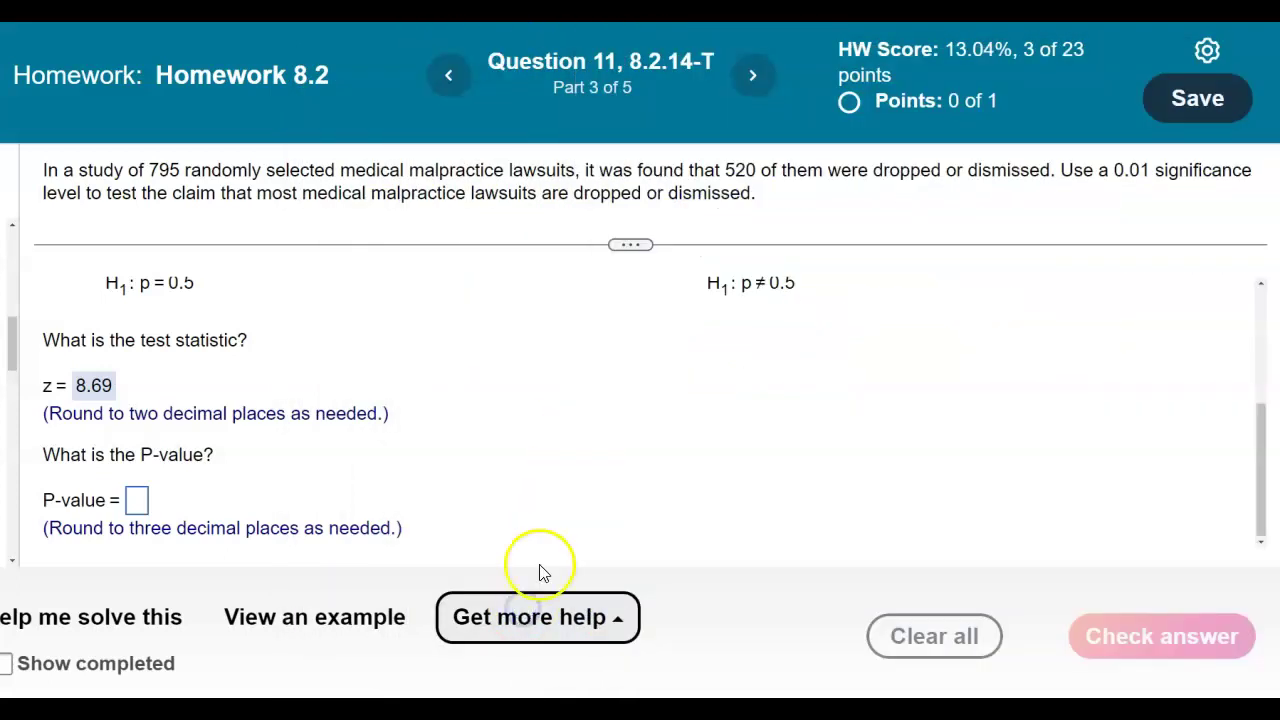
click(542, 625)
click(560, 502)
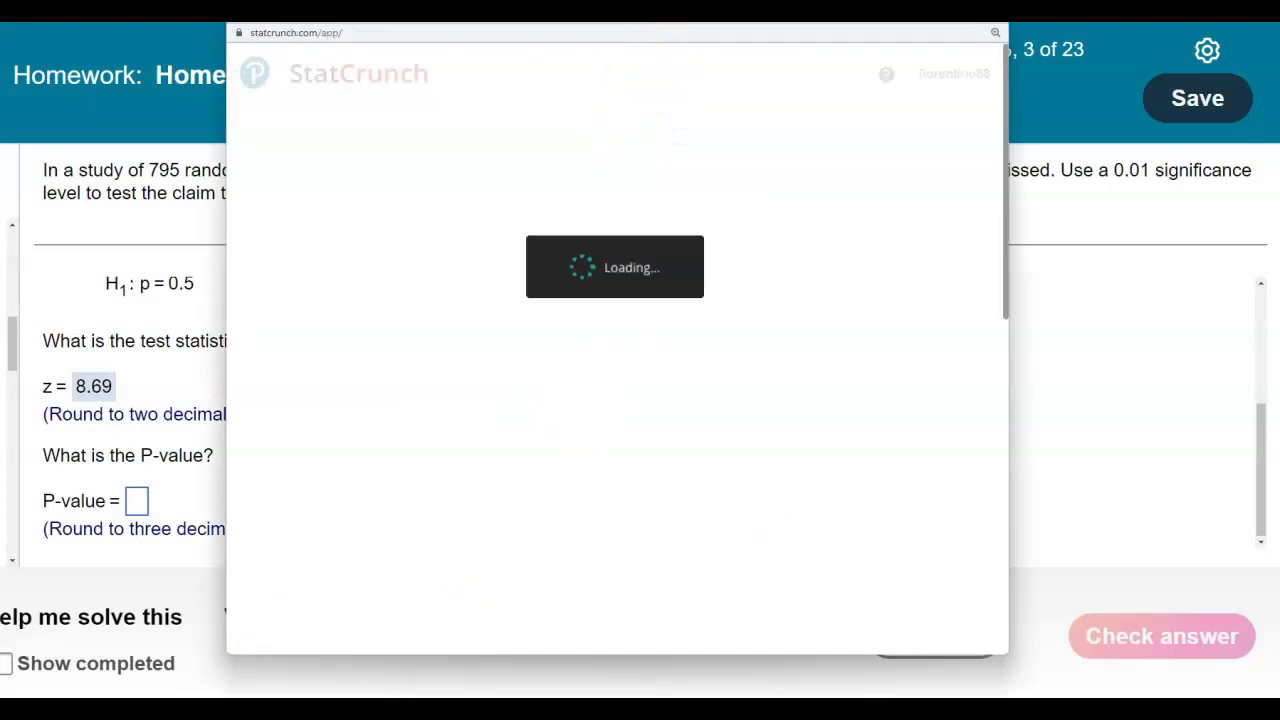
drag(703, 32, 477, 32)
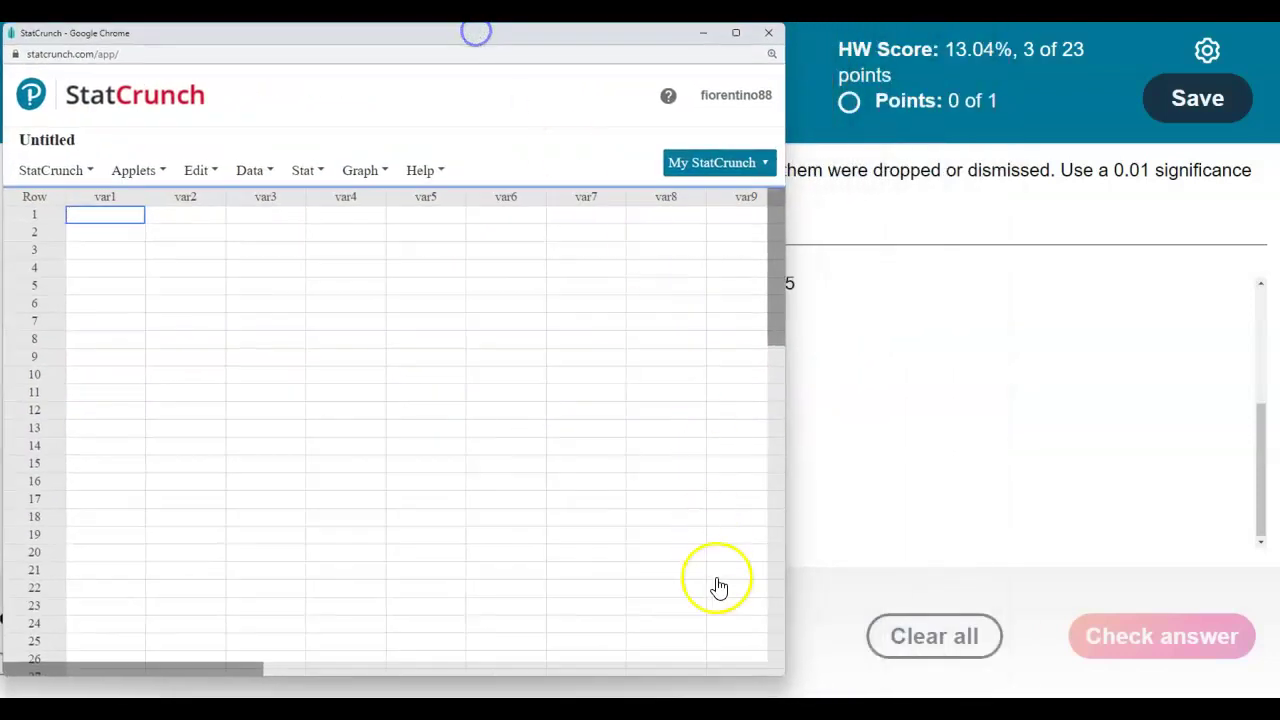
click(303, 172)
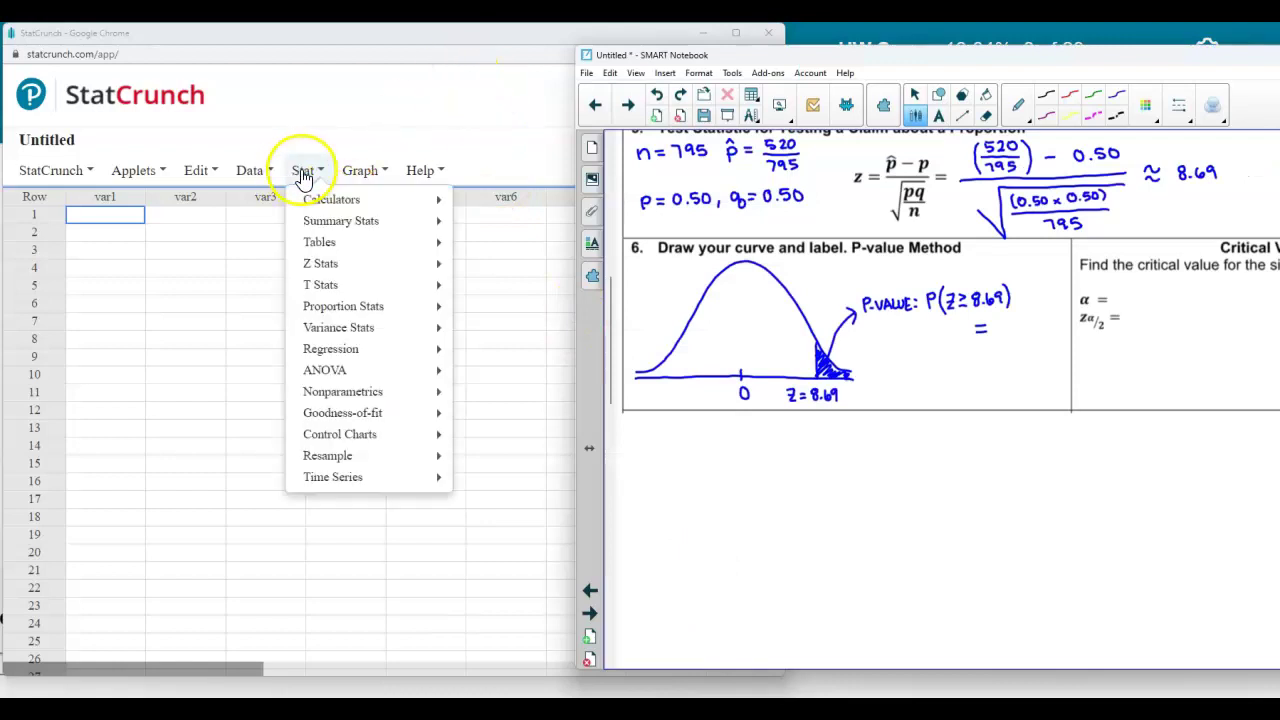
mouse_move(350, 217)
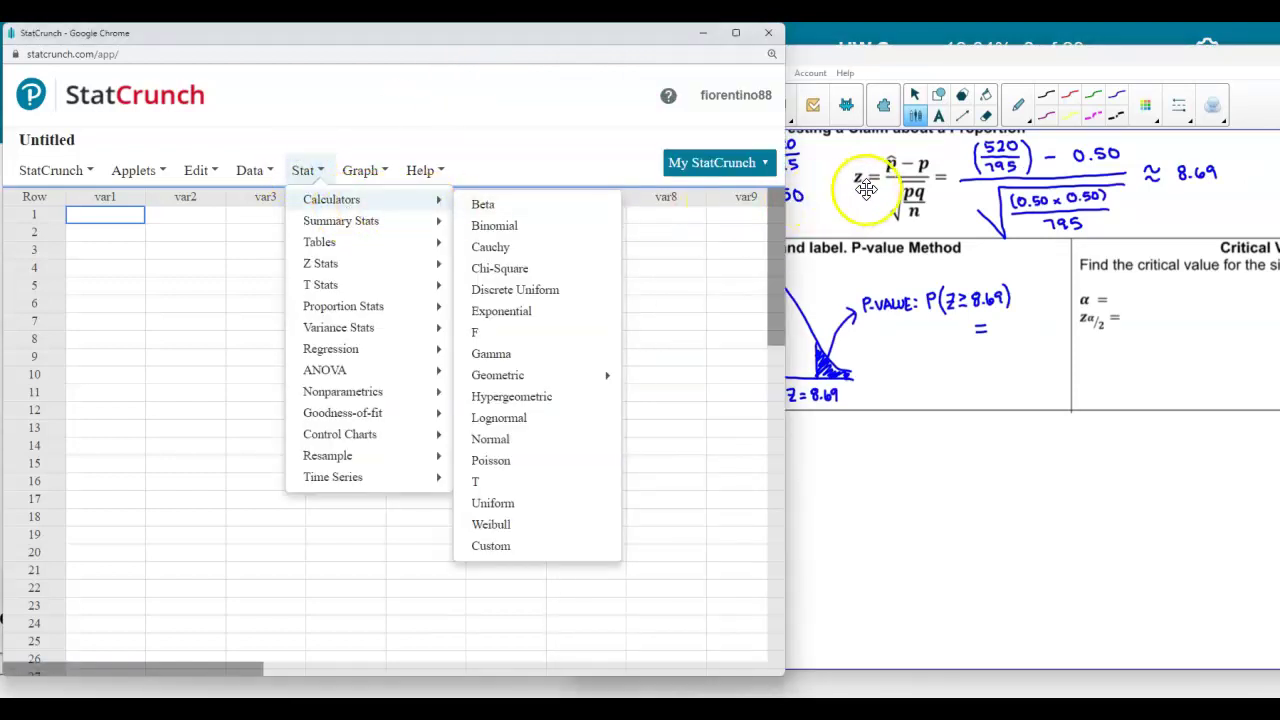
In the Normal calculator, compute the upper-tail probability P(X ≥ 8.69) = 0
click(492, 440)
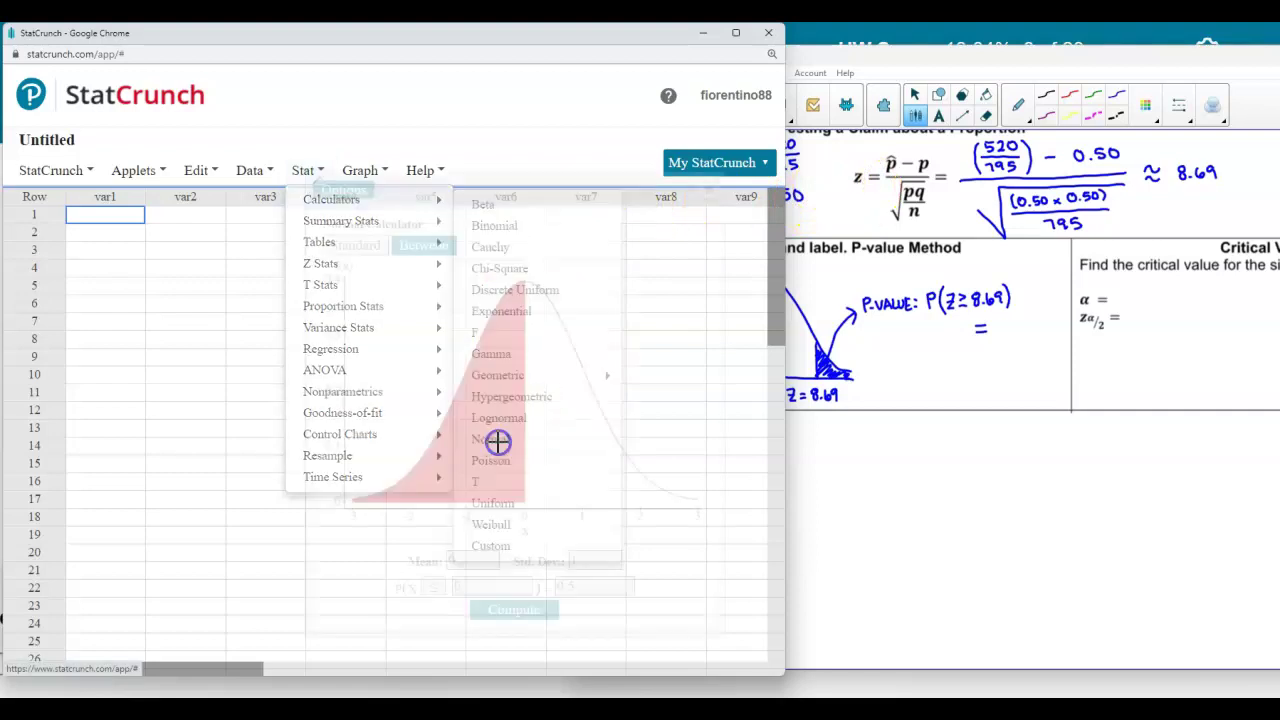
drag(549, 191, 442, 118)
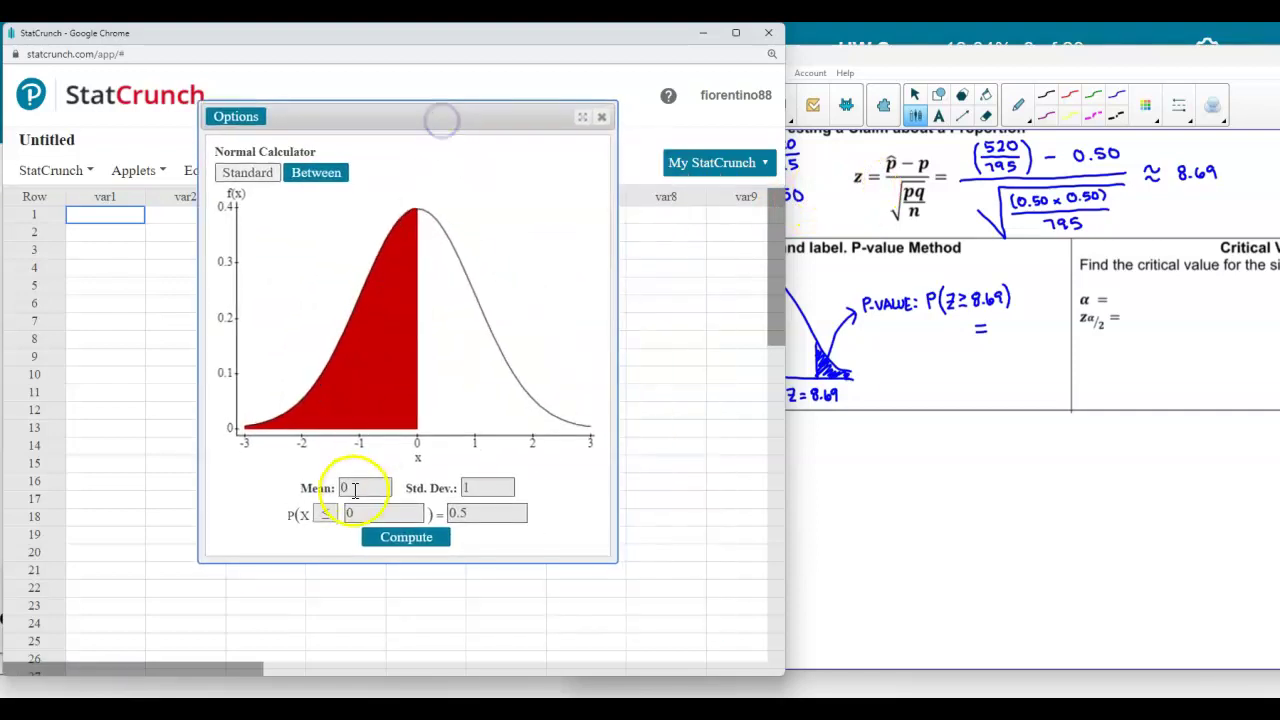
click(330, 518)
click(326, 550)
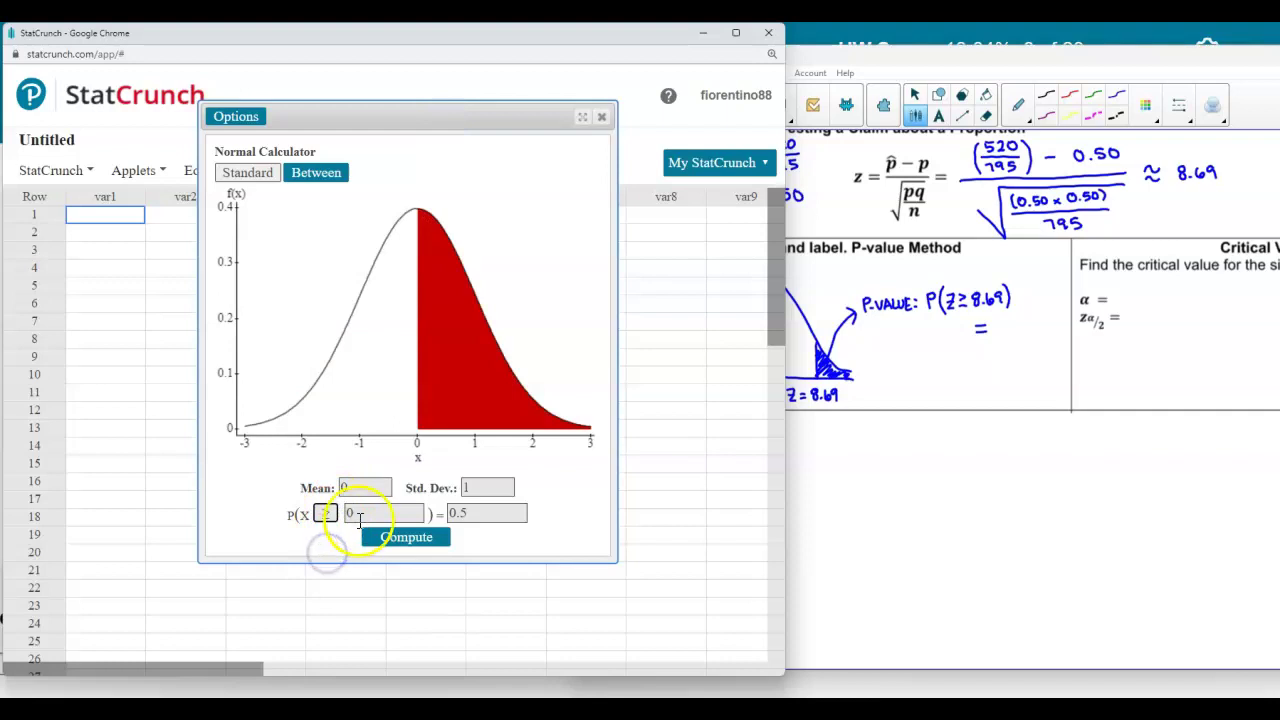
key(Tab)
click(971, 312)
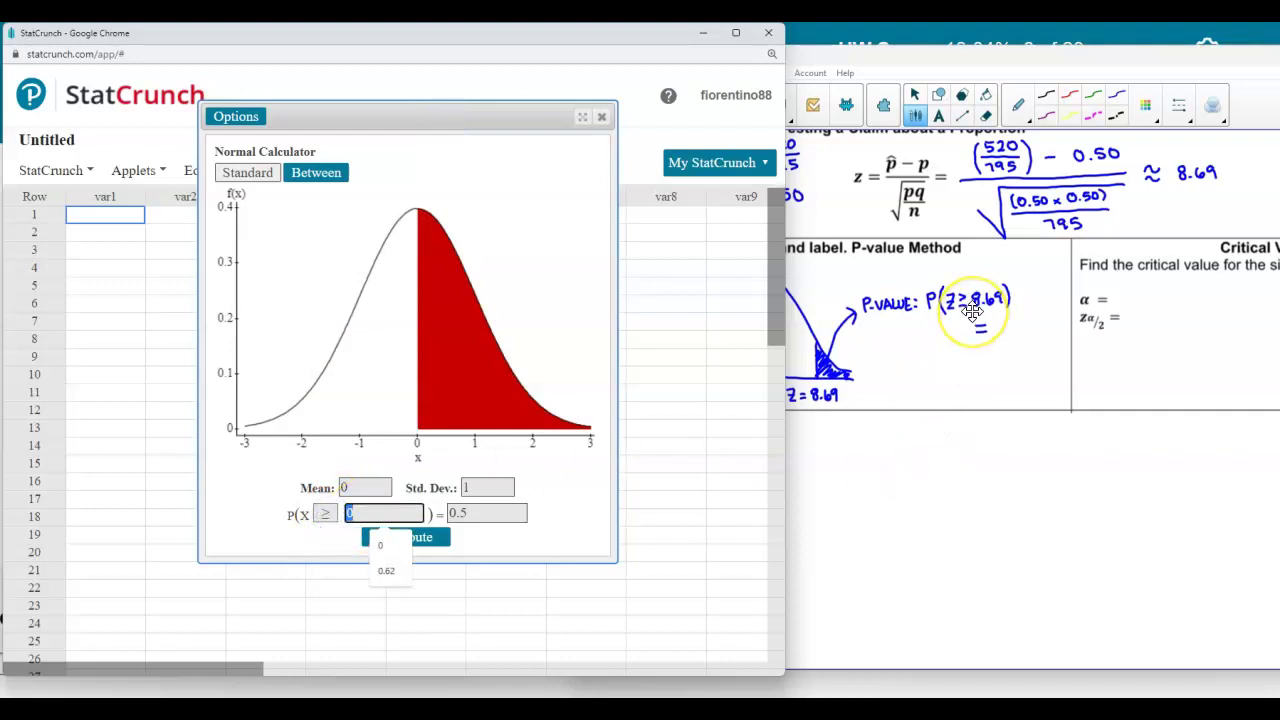
text(8.69)
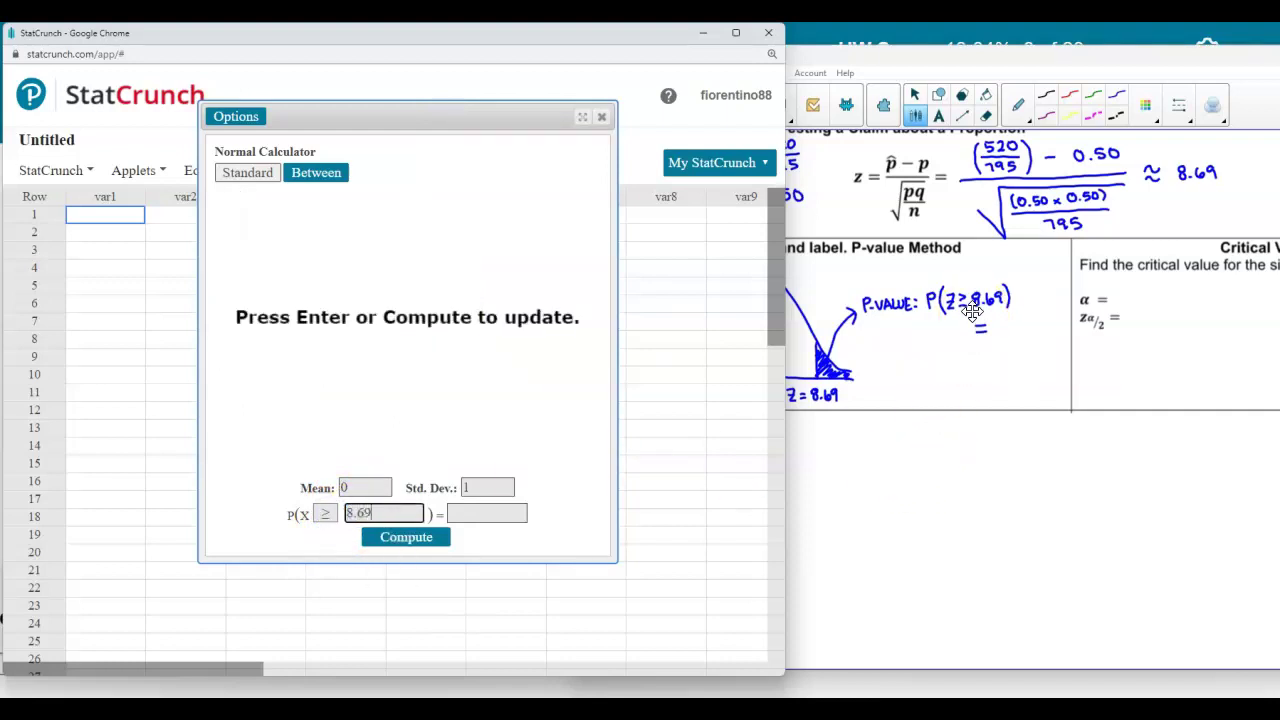
key(Return)
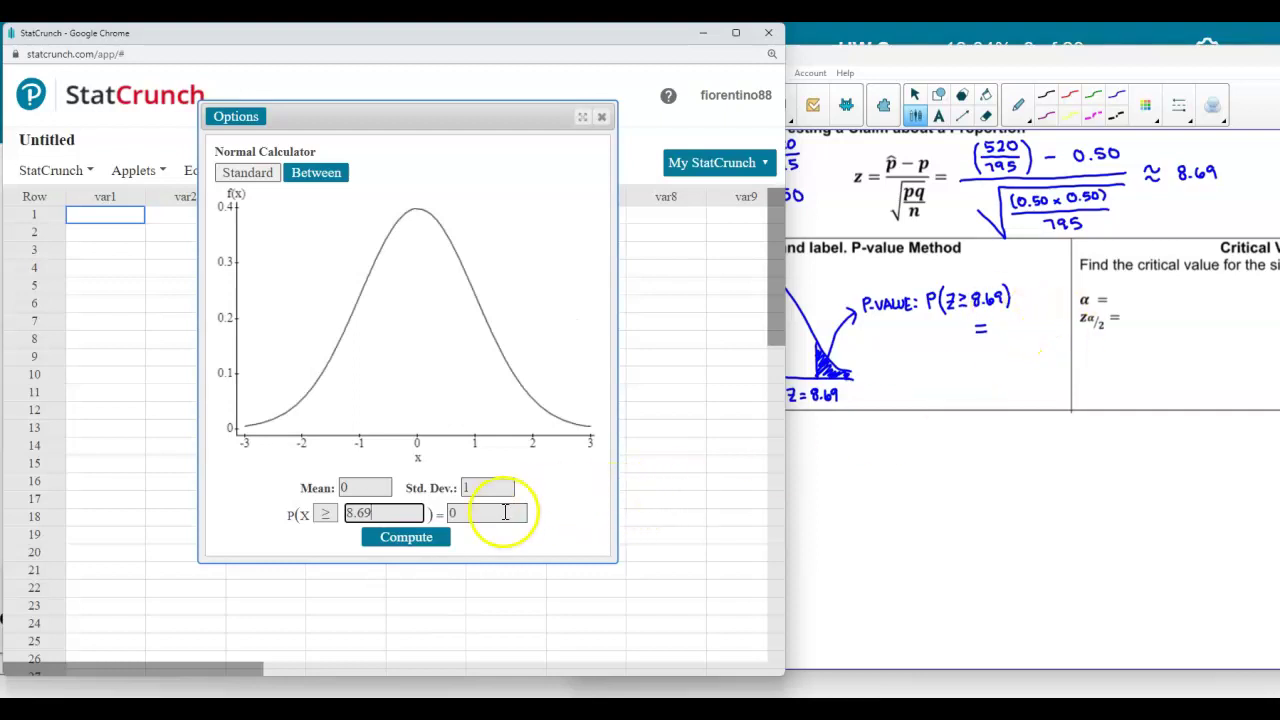
double_click(450, 513)
click(1012, 361)
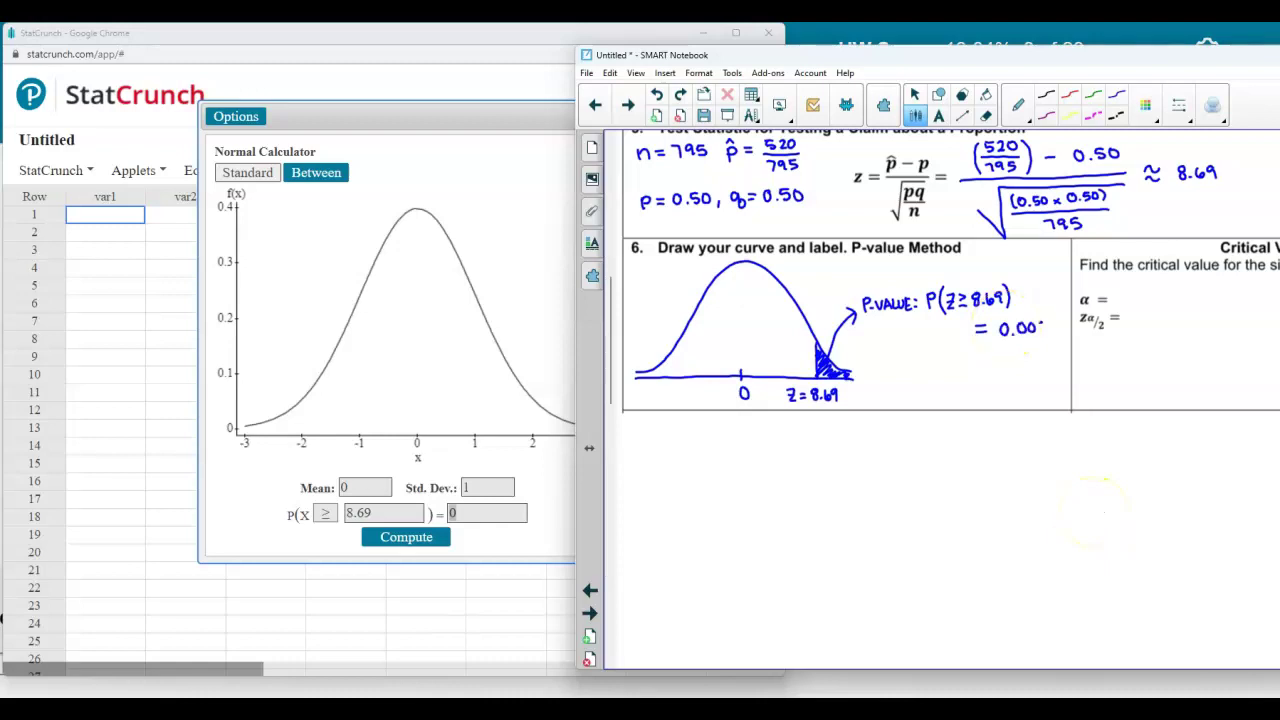
key(alt+Tab)
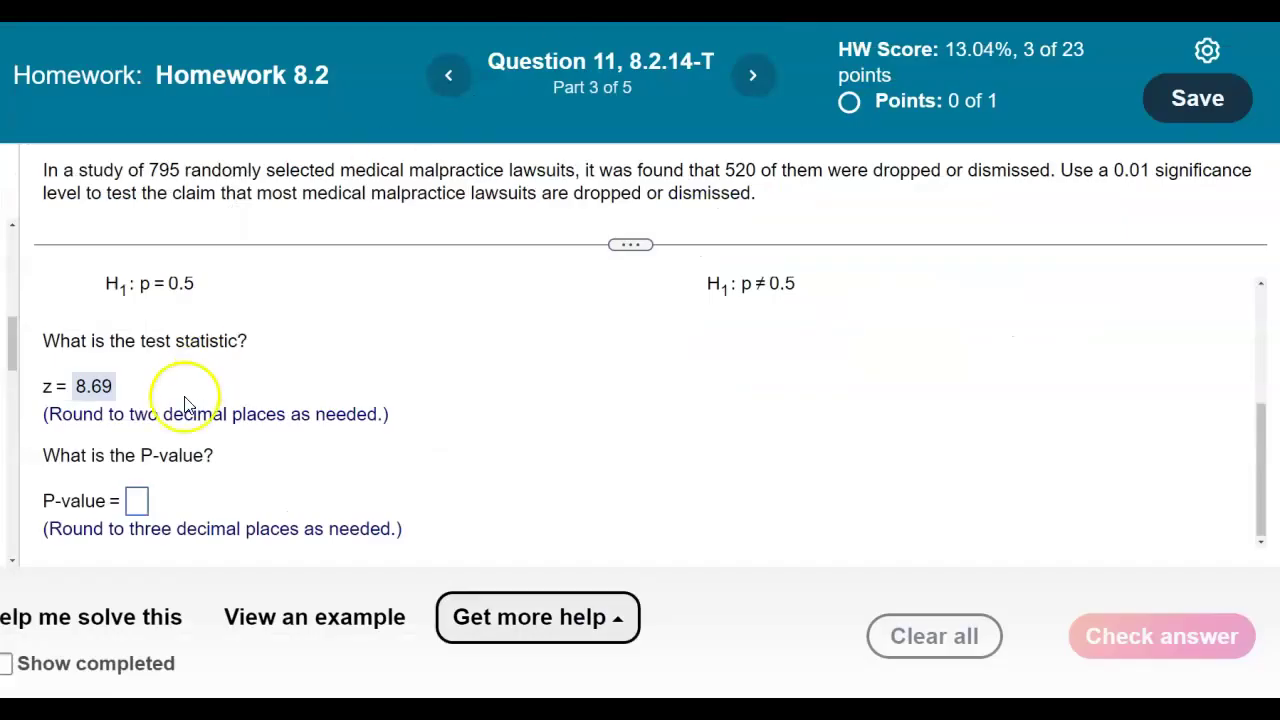
Submit 0 as the P-value, continue to Part 4, and bring back the worksheet
click(140, 505)
text(0)
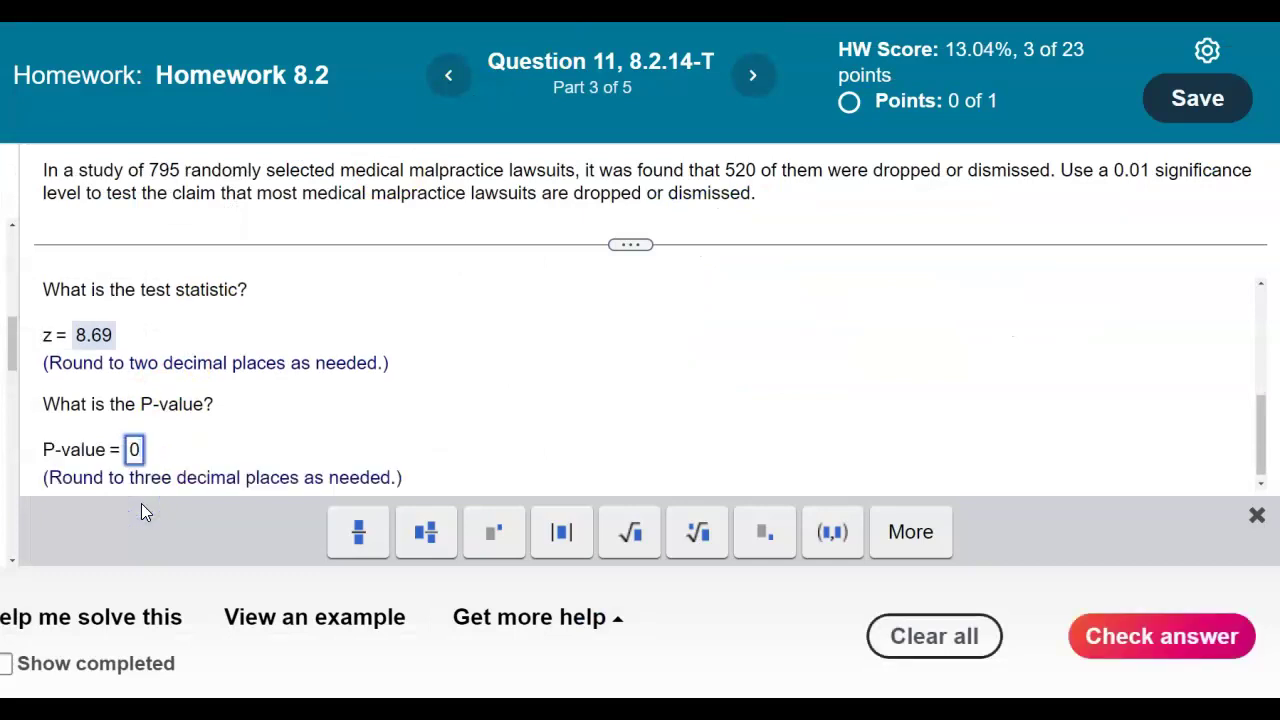
key(Return)
click(576, 408)
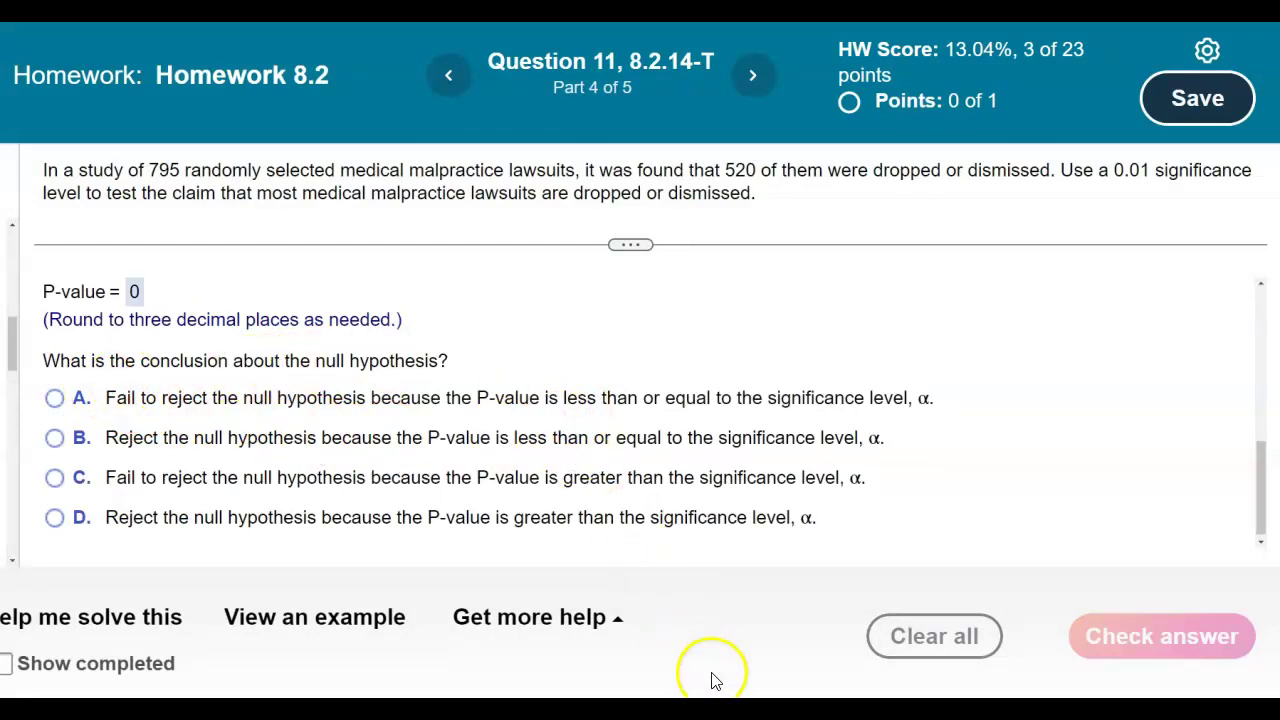
click(717, 705)
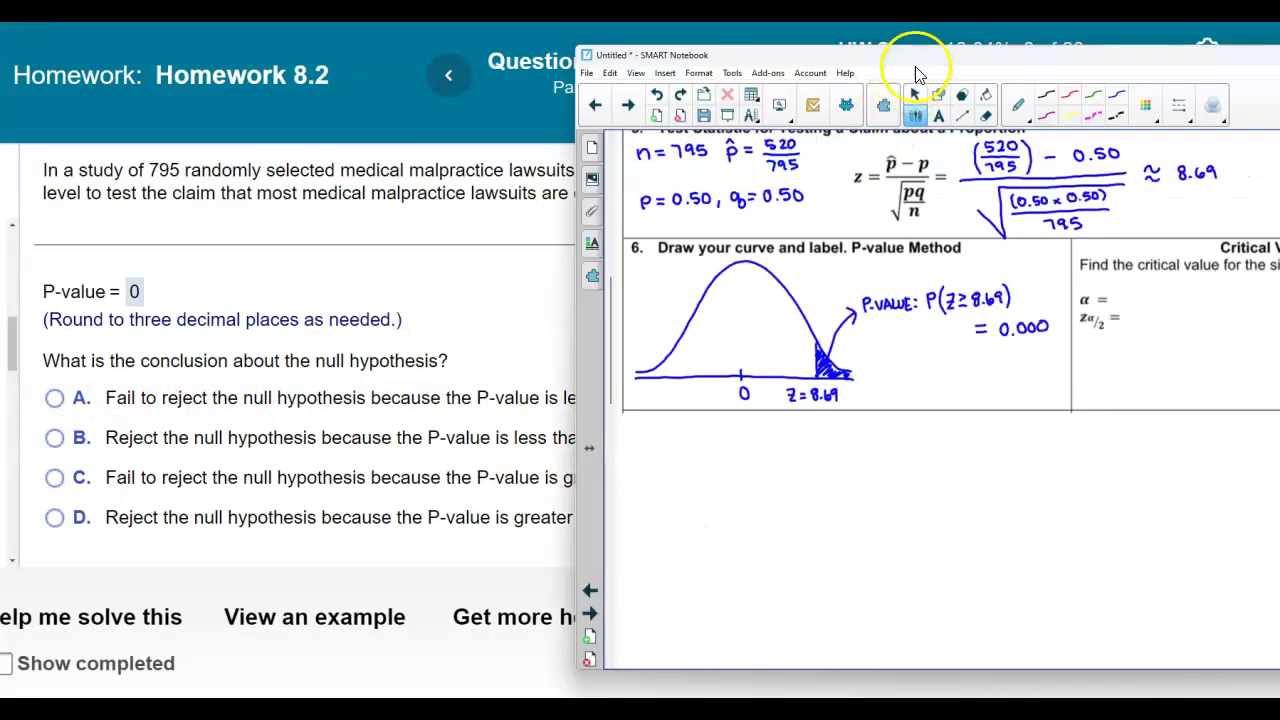
Uncover Make a Decision and handwrite 0.000 < 0.01, REJECT H0, circling the rejection rule
drag(914, 63, 578, 57)
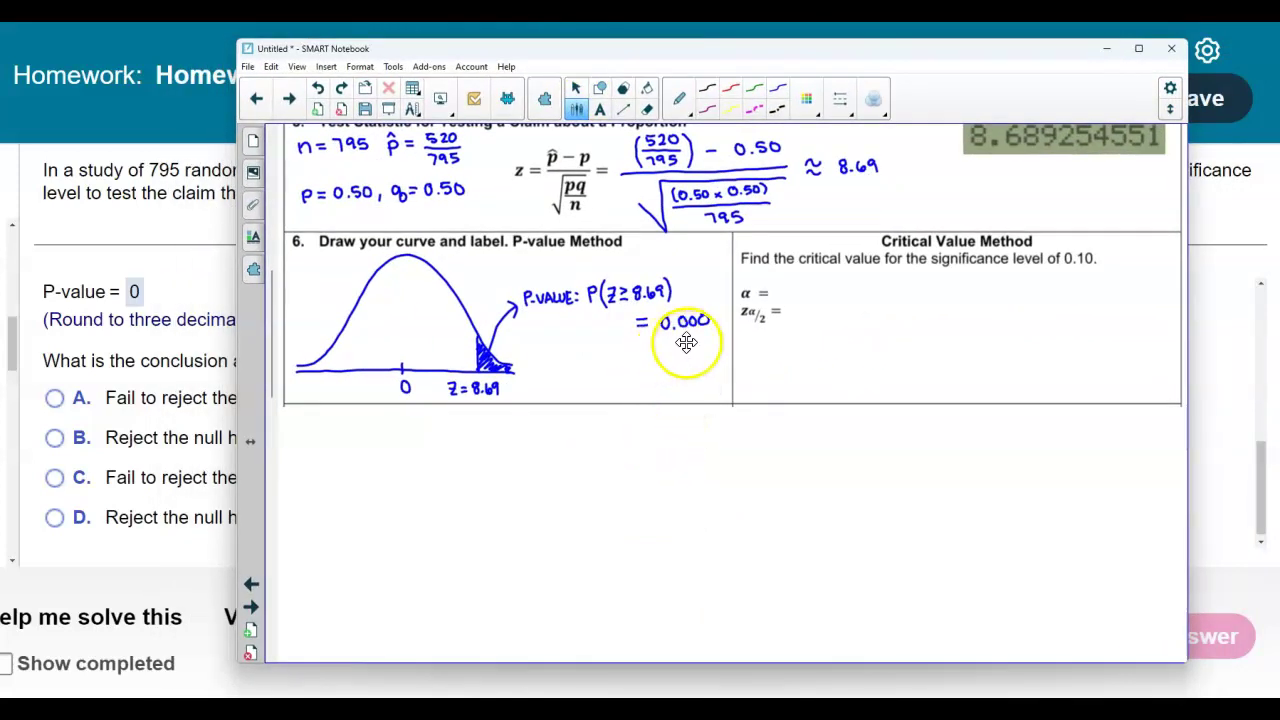
drag(668, 460, 669, 571)
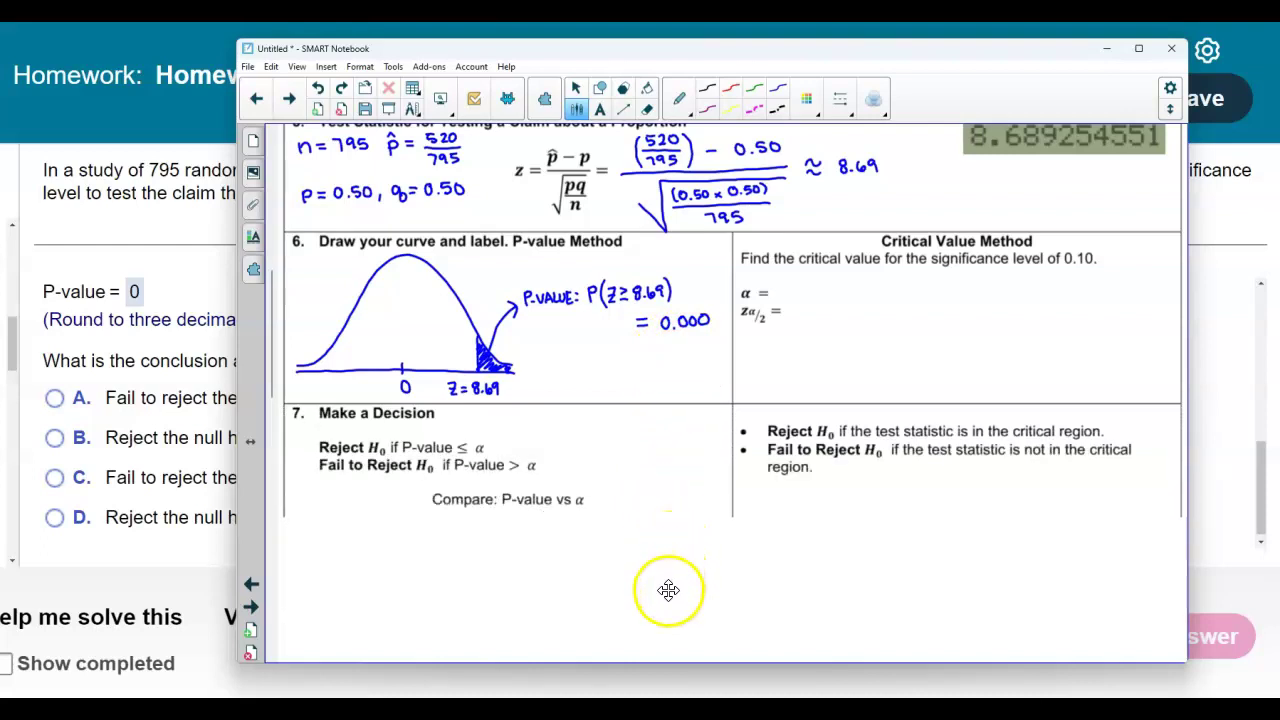
click(489, 514)
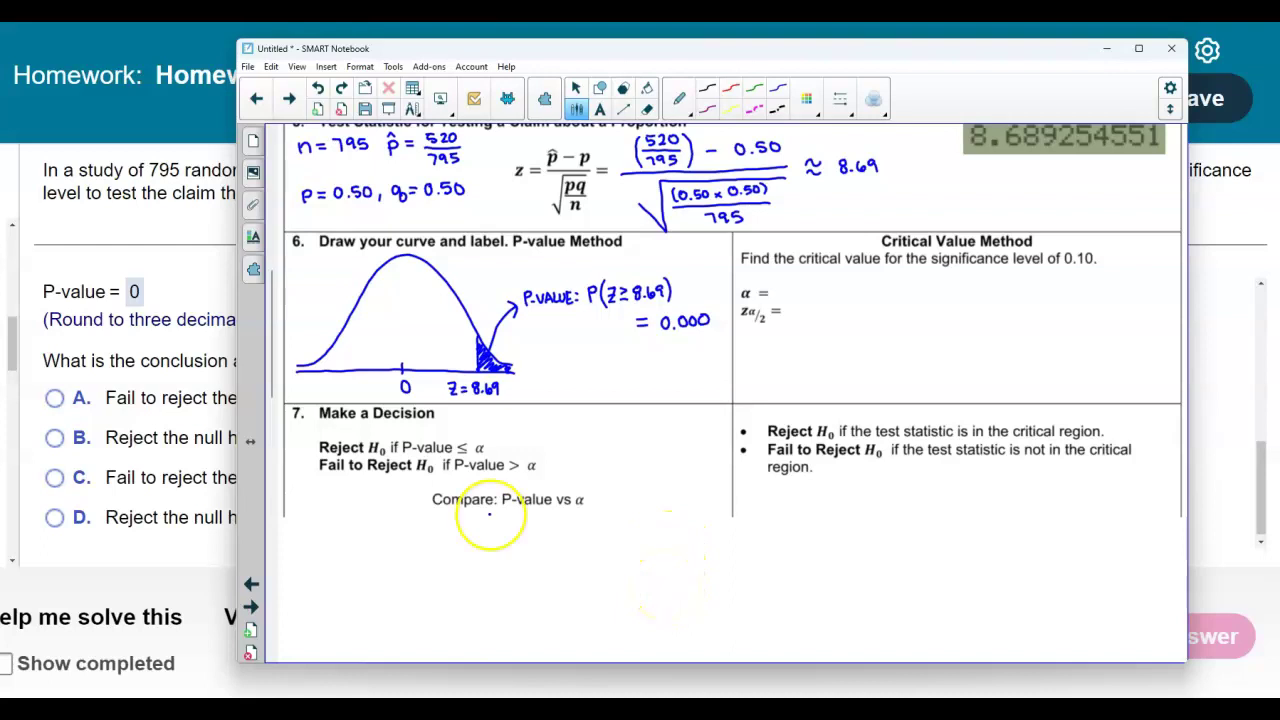
click(500, 519)
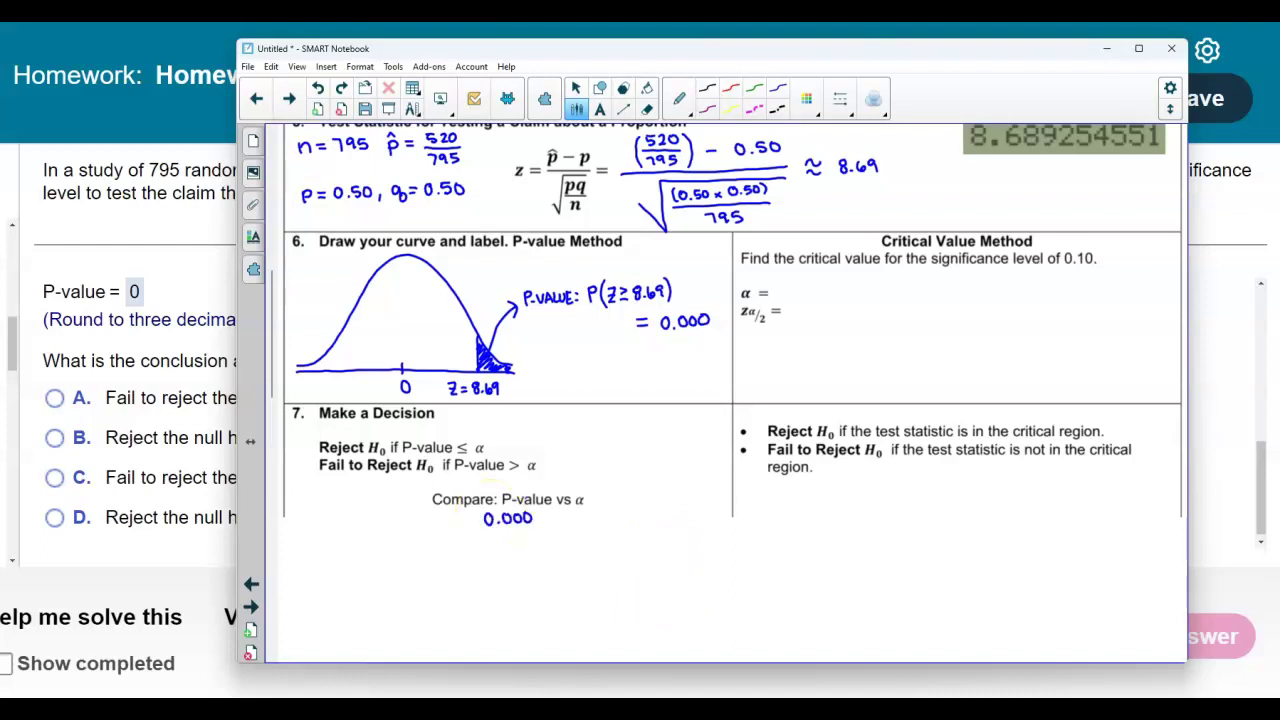
mouse_move(559, 59)
mouse_down()
mouse_move(563, 207)
mouse_move(560, 55)
mouse_up()
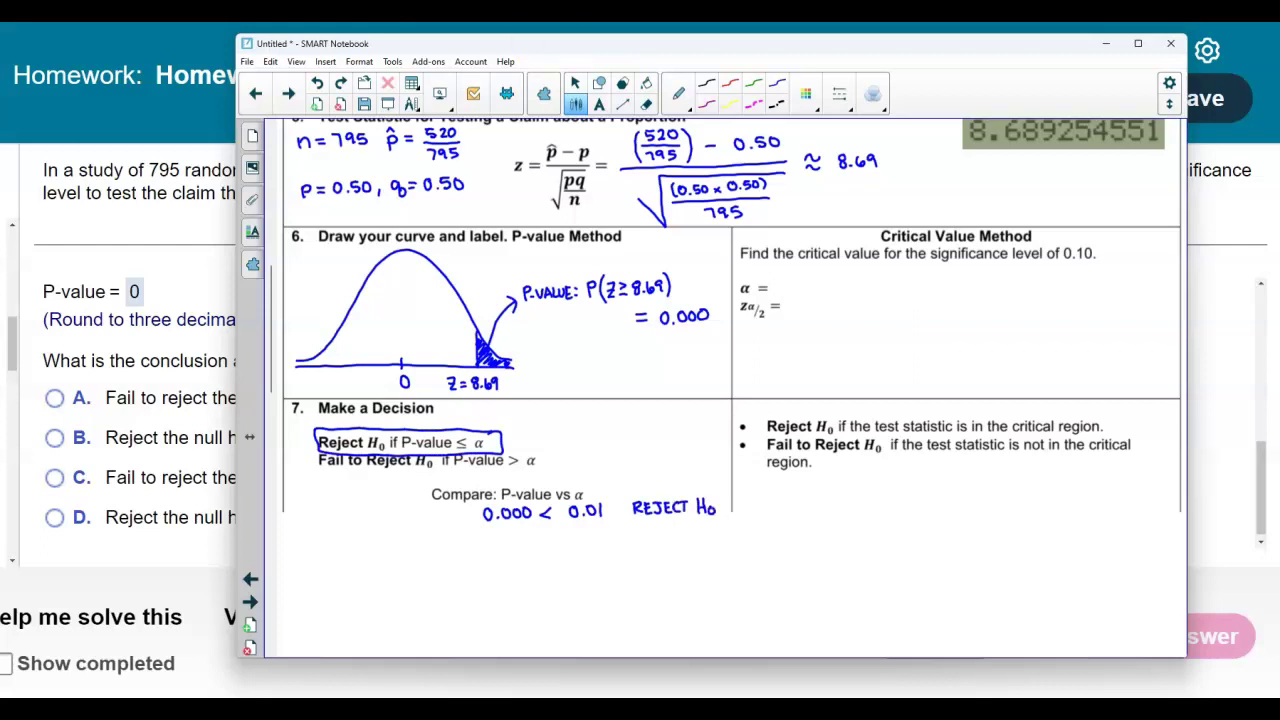
Scroll up to review the original claim, then back down to the State the conclusion table
scroll(660, 150, down, 1)
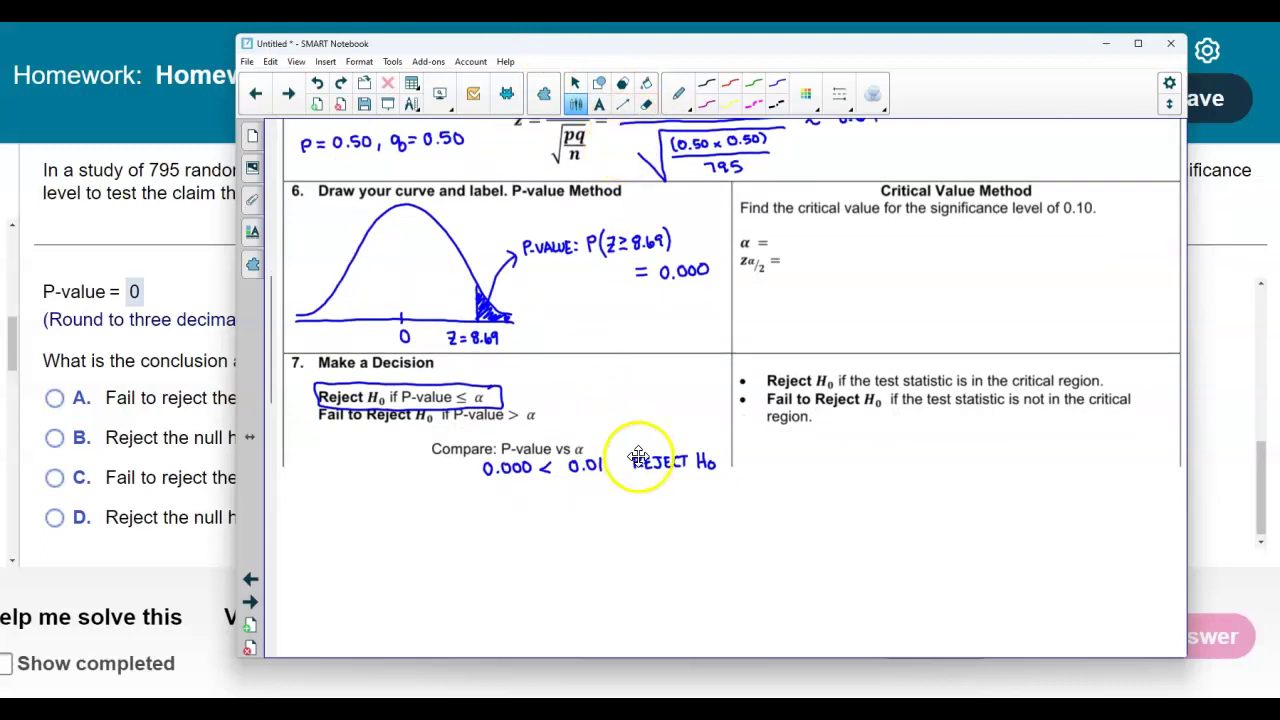
scroll(642, 528, up, 5)
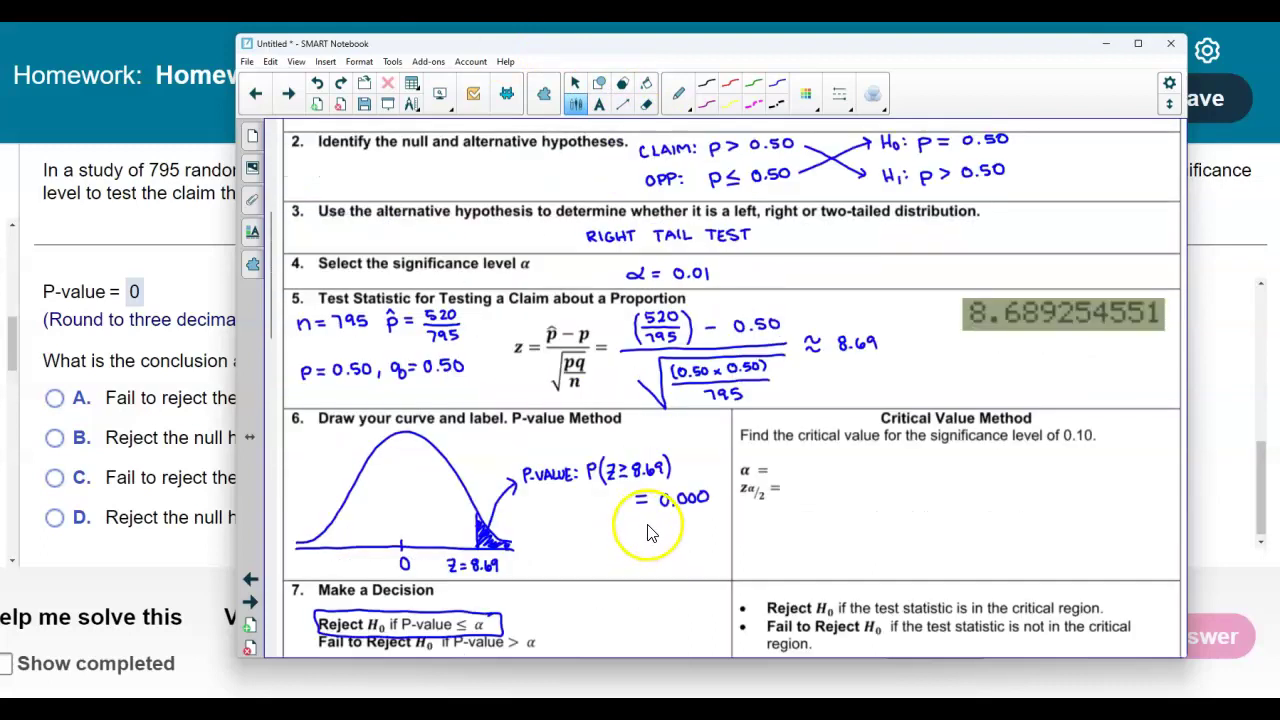
scroll(647, 533, up, 4)
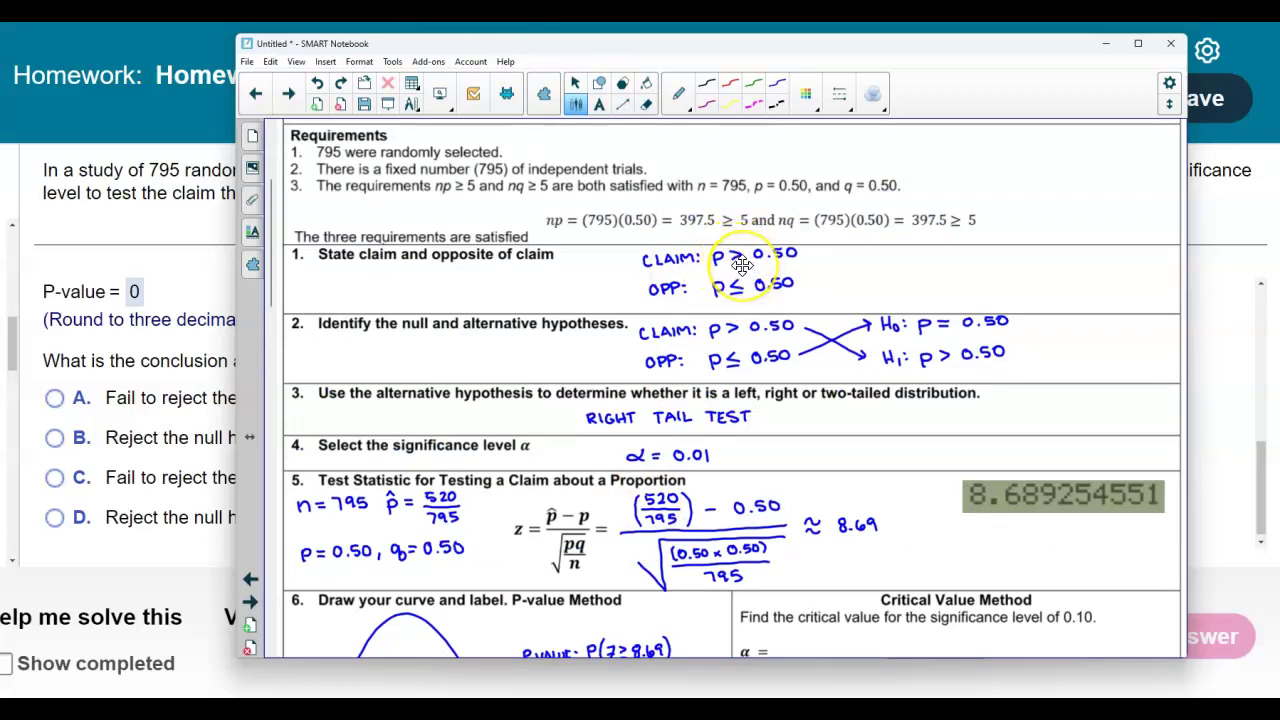
scroll(742, 264, down, 5)
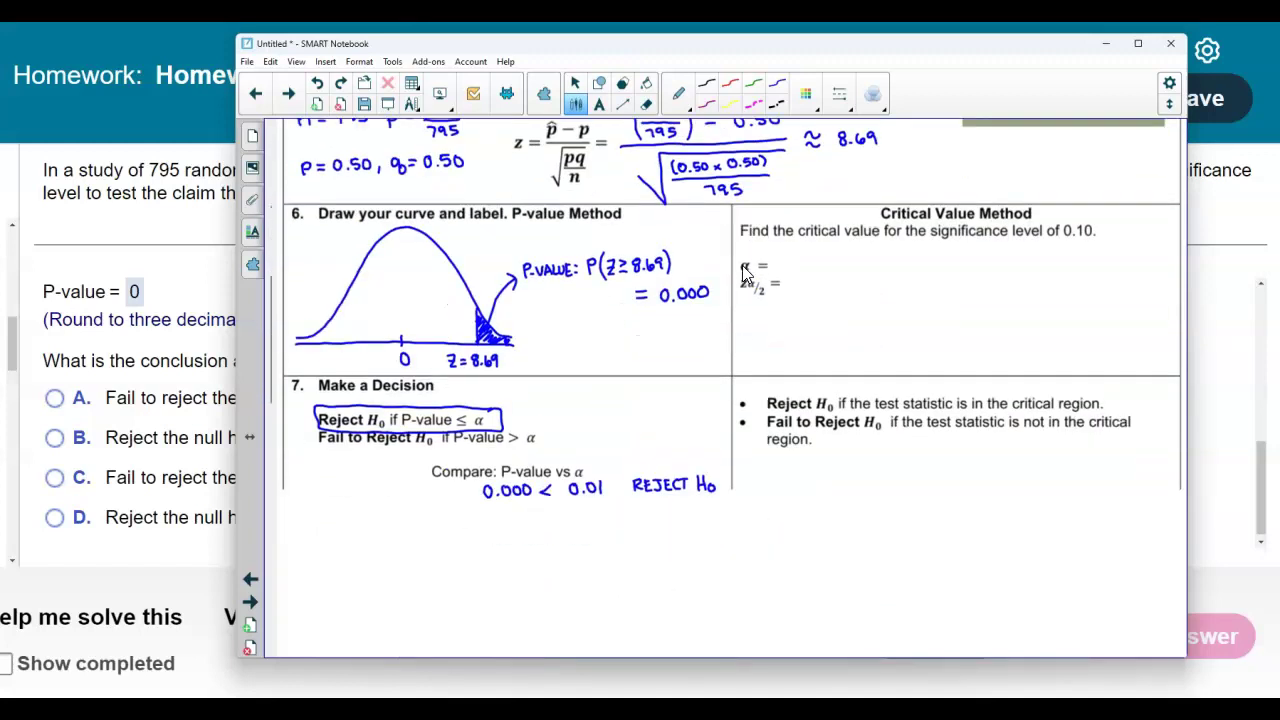
scroll(560, 420, down, 3)
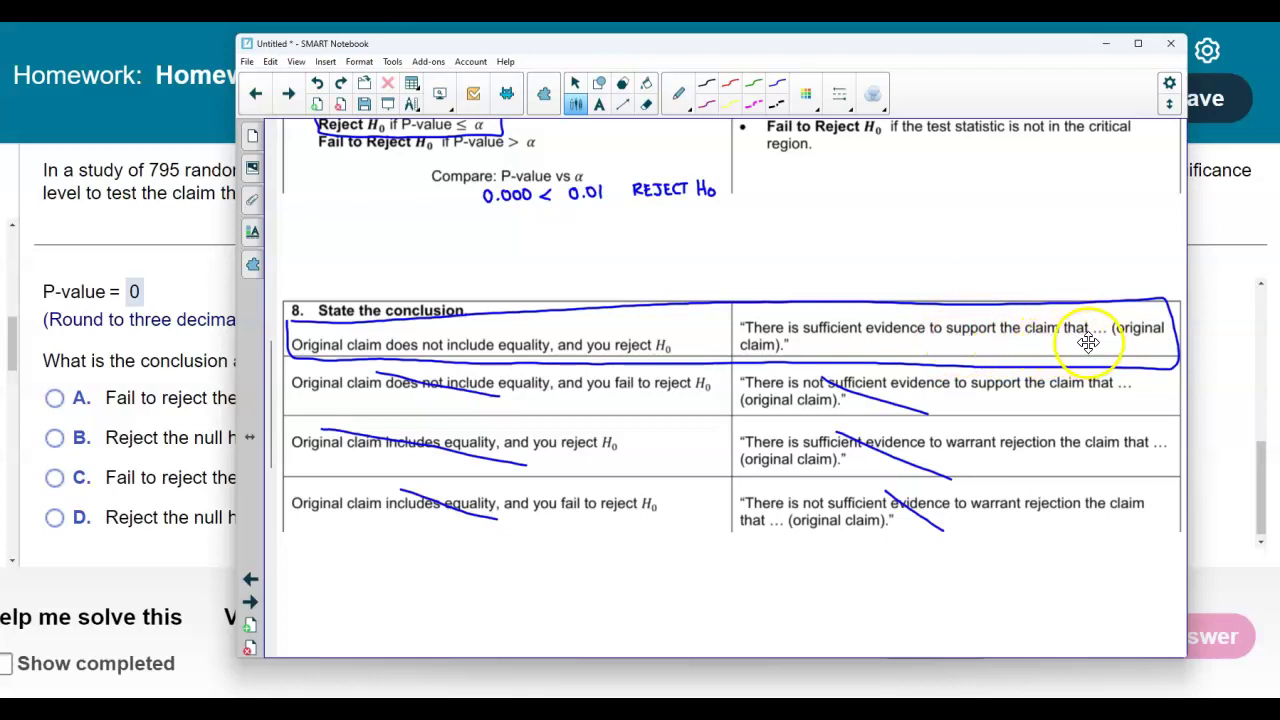
Minimize the worksheet to reveal Part 4's four null-hypothesis answer choices
click(205, 254)
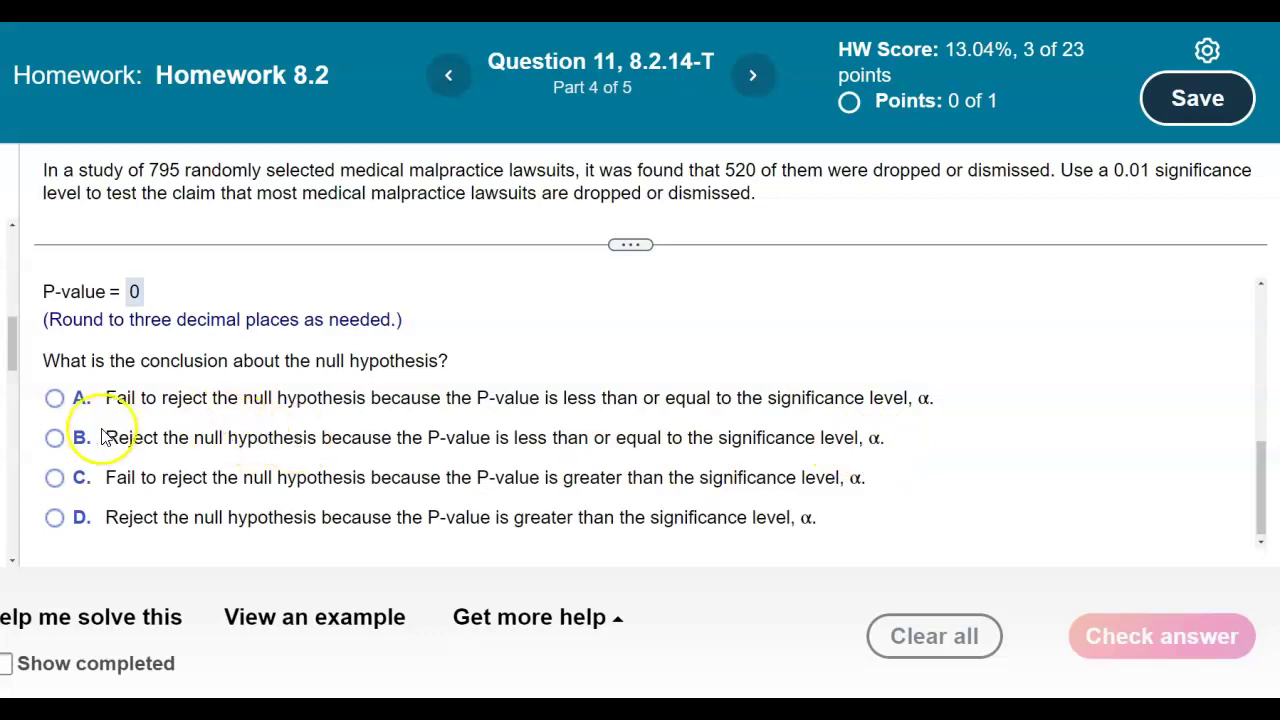
Submit 'Reject the null hypothesis' for Part 4, then bring back the worksheet's conclusion table
click(55, 438)
click(1137, 632)
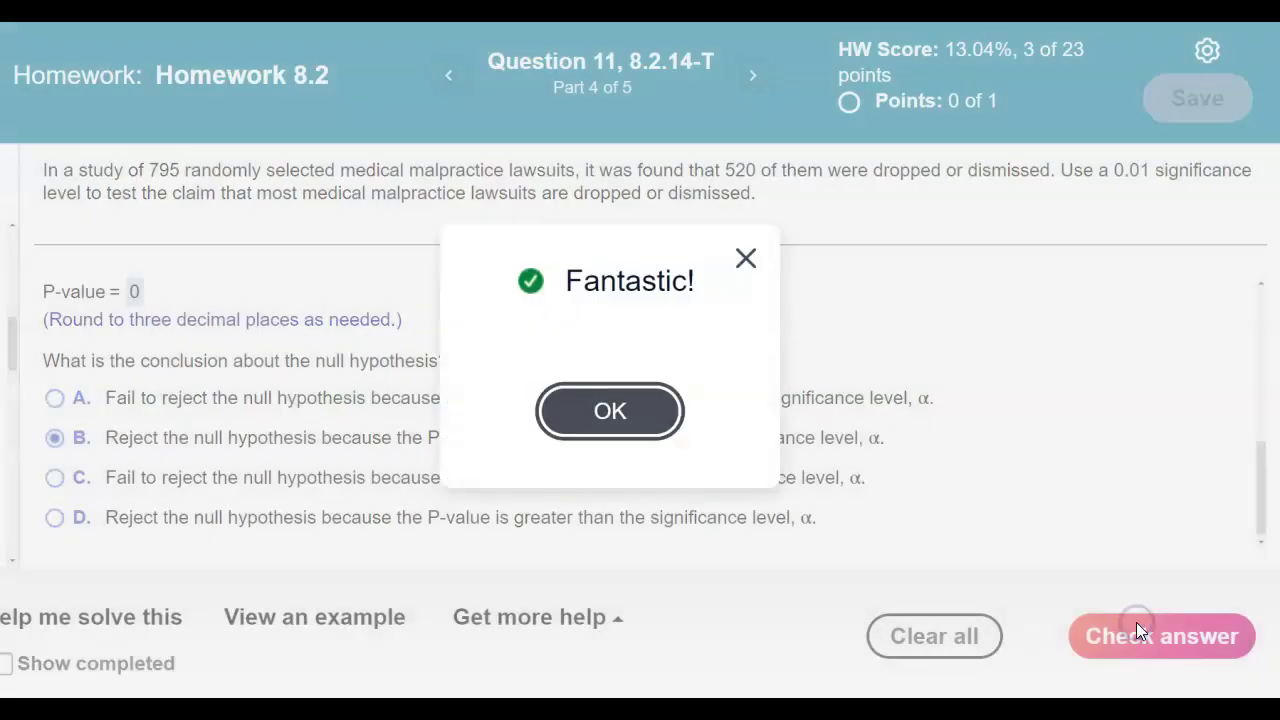
click(657, 429)
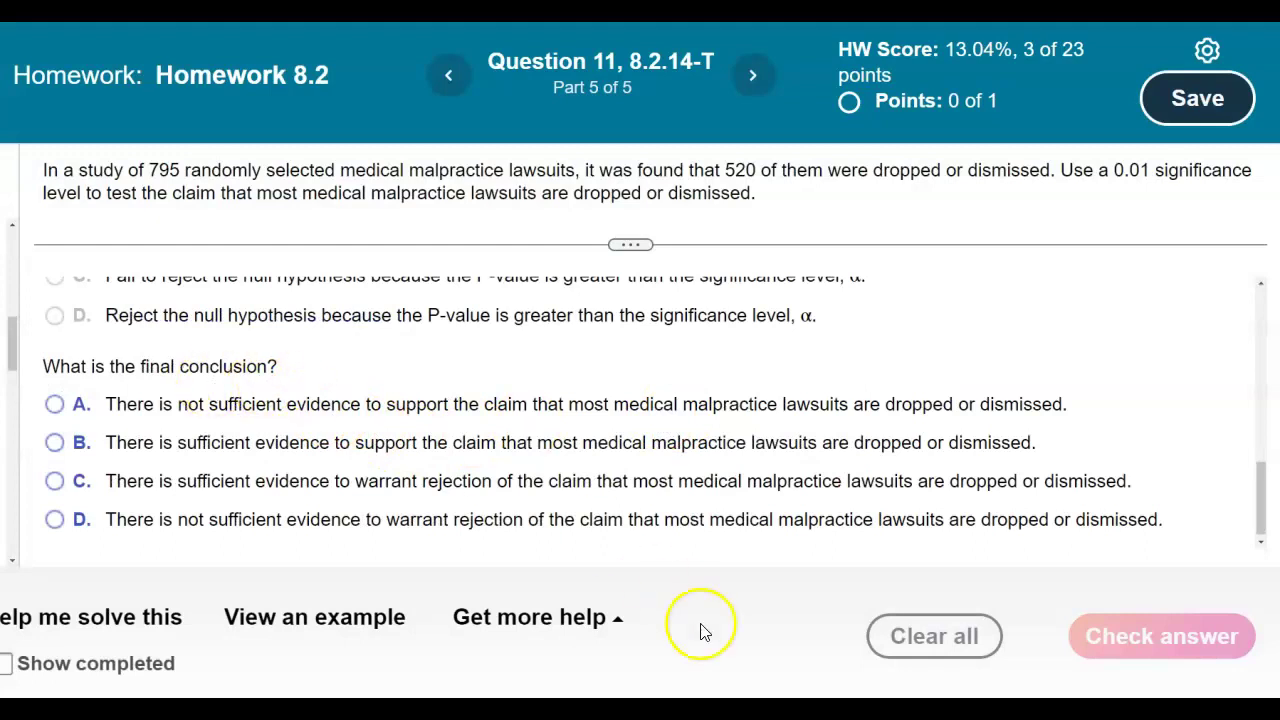
click(740, 690)
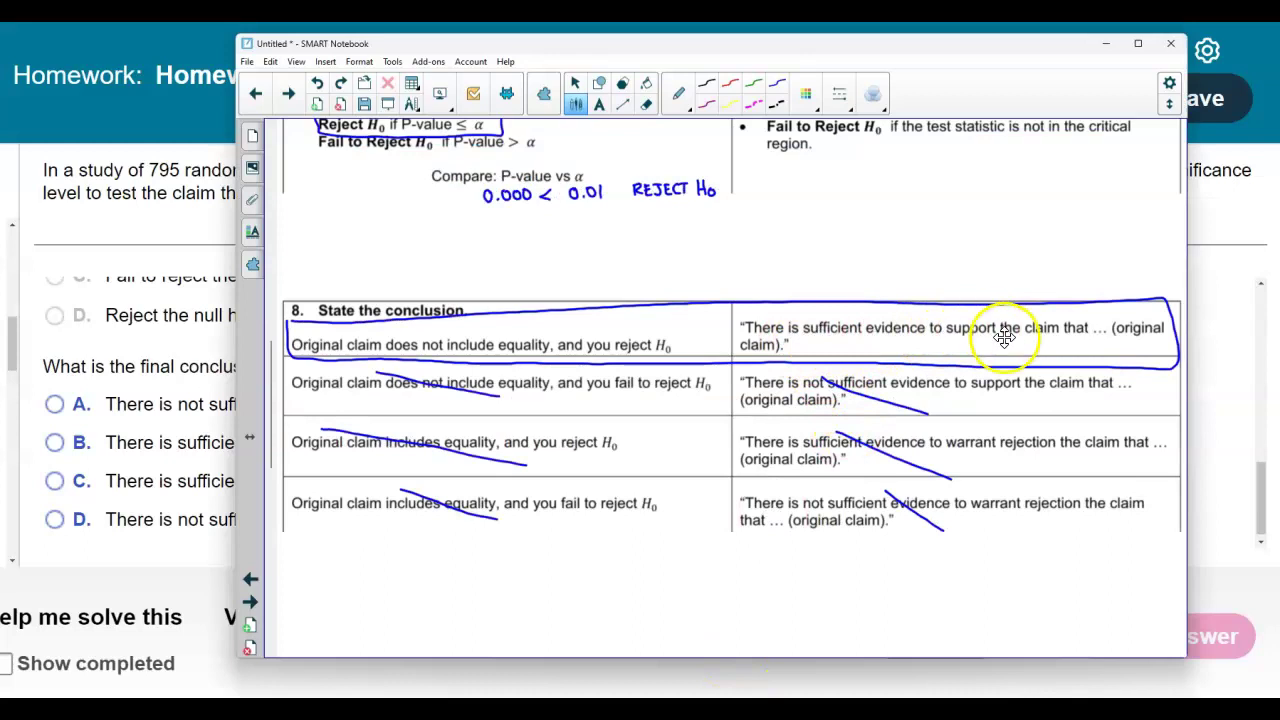
Hide the worksheet and submit 'There is sufficient evidence to support the claim' for Part 5
click(222, 244)
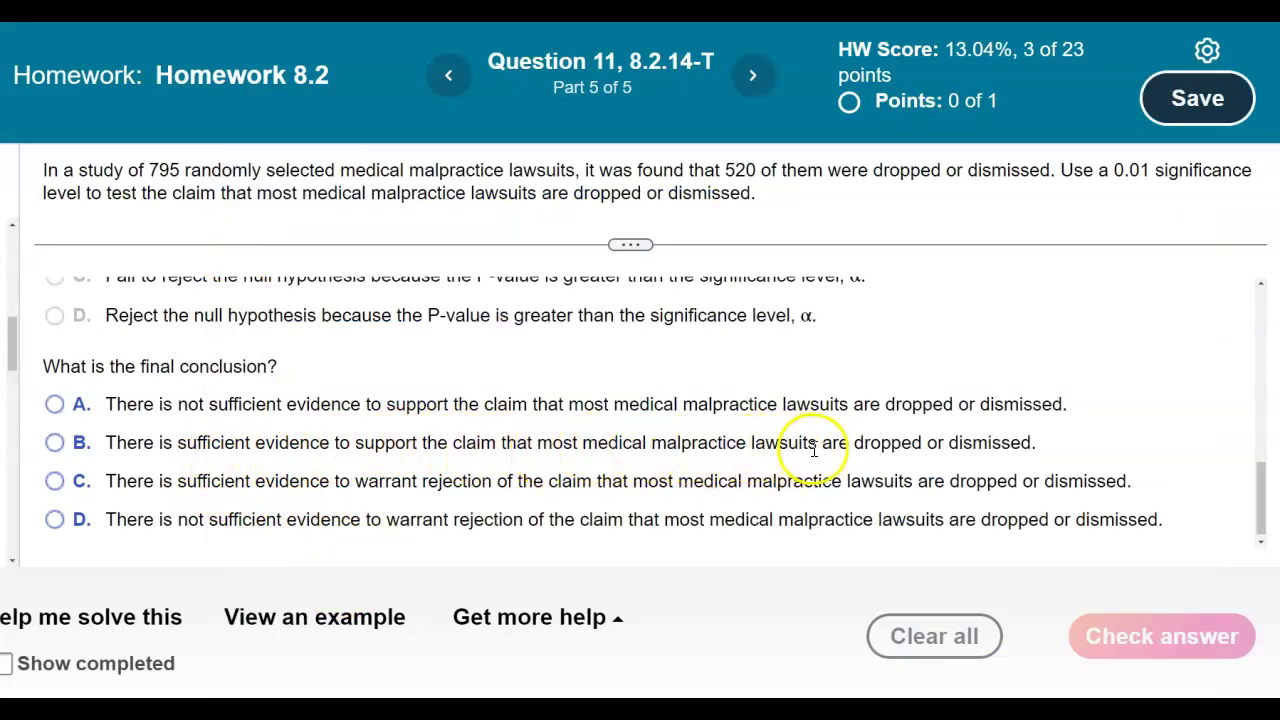
click(55, 442)
click(1177, 646)
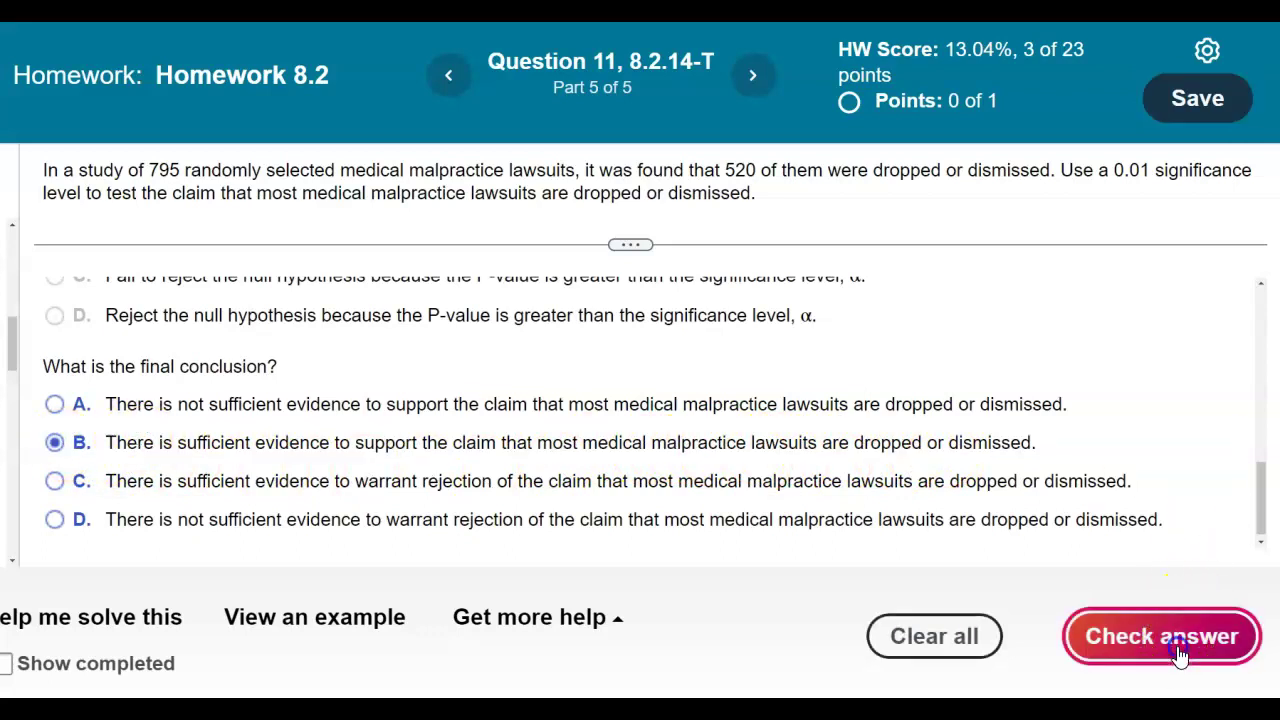